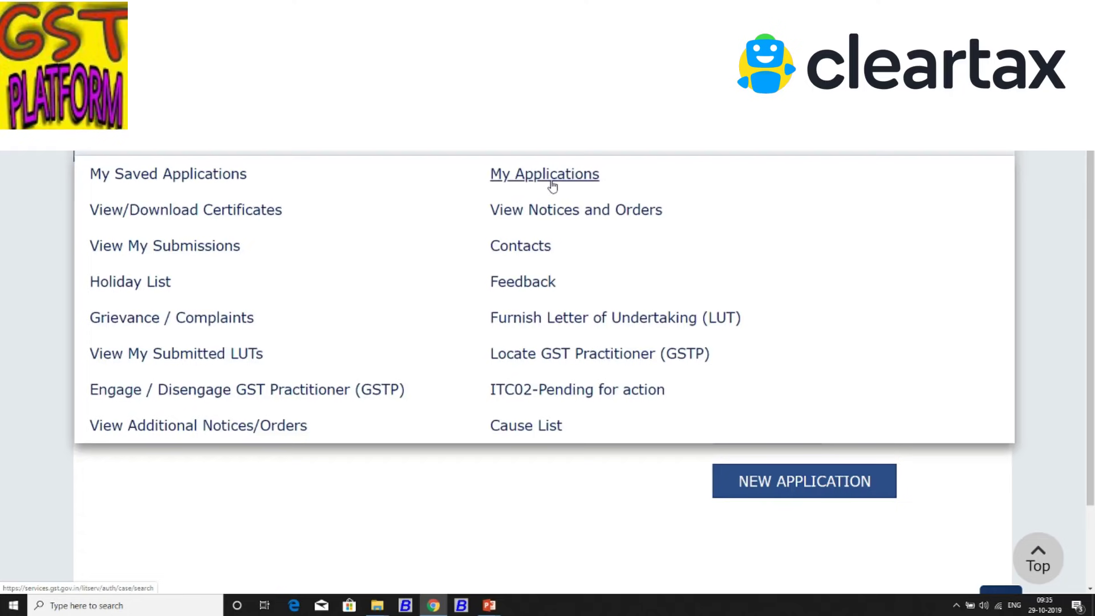
Start a new application of type Intimation of Voluntary Payment - DRC-03 from My Applications
left_click(552, 186)
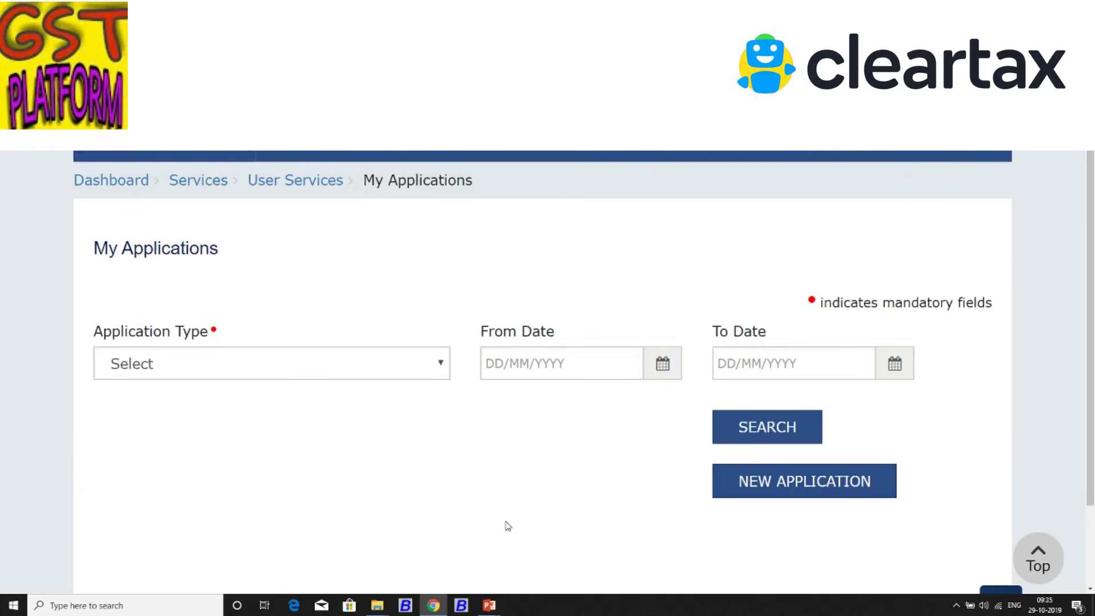
left_click(379, 366)
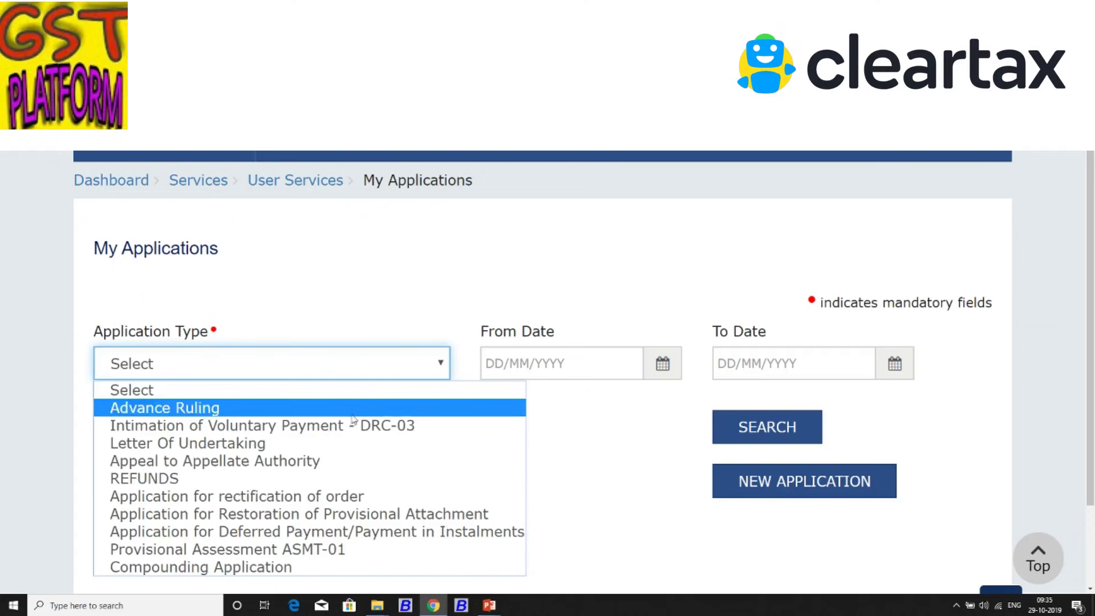
left_click(323, 431)
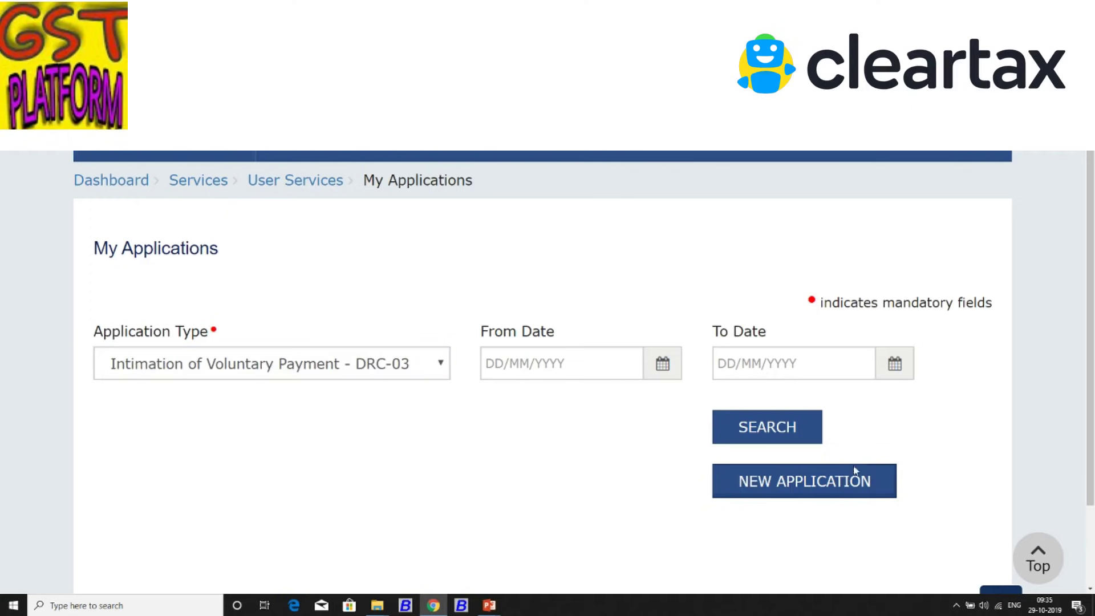
left_click(843, 480)
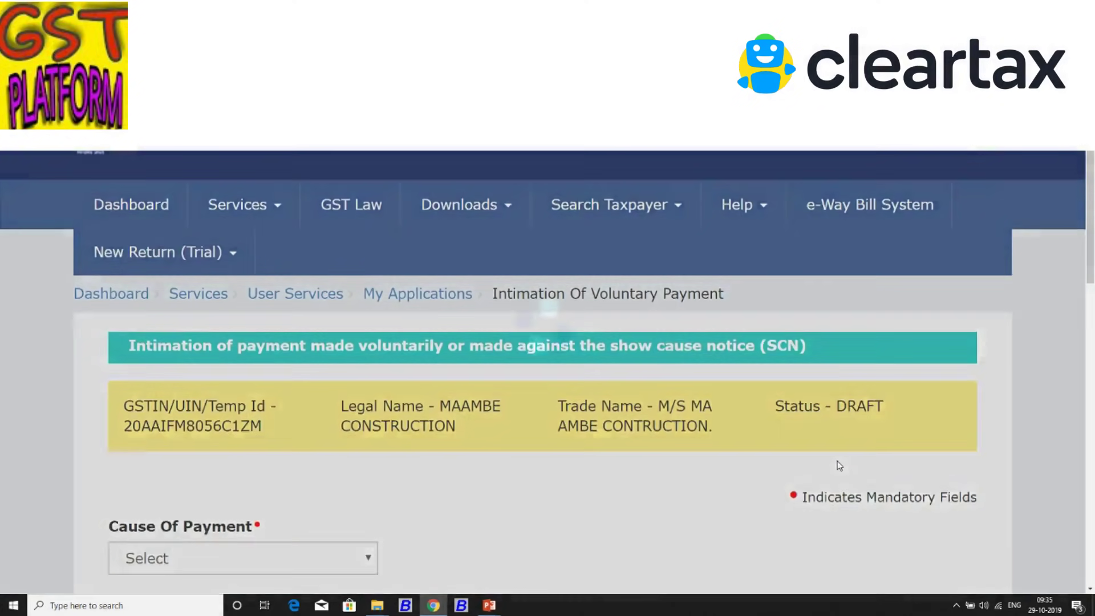
Set the cause of payment to Voluntary in the DRC-03 form
scroll(801, 458, "down", 3)
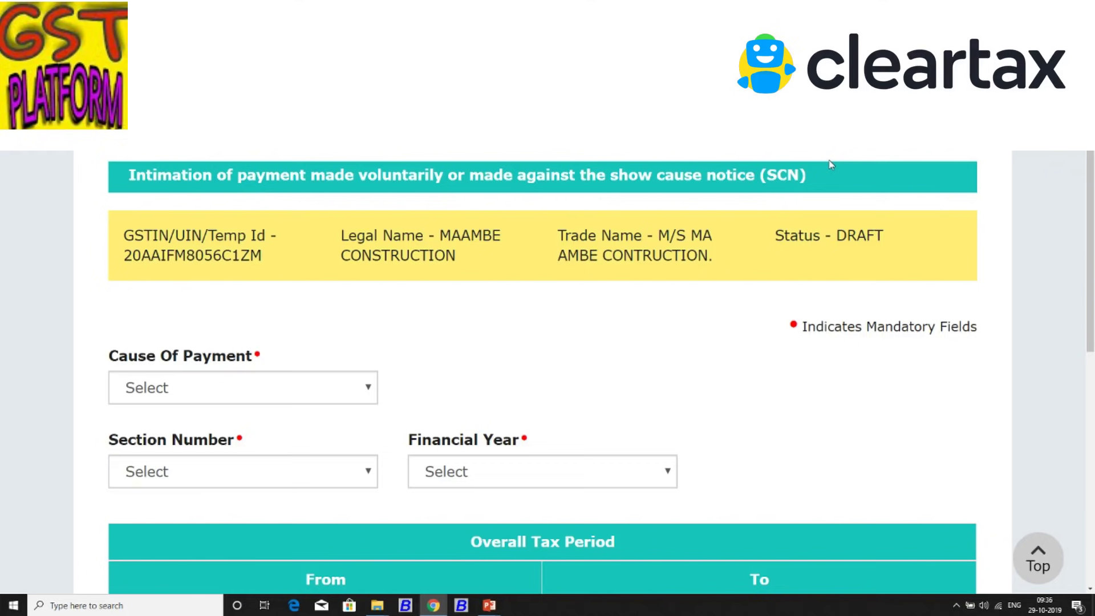
scroll(689, 308, "down", 4)
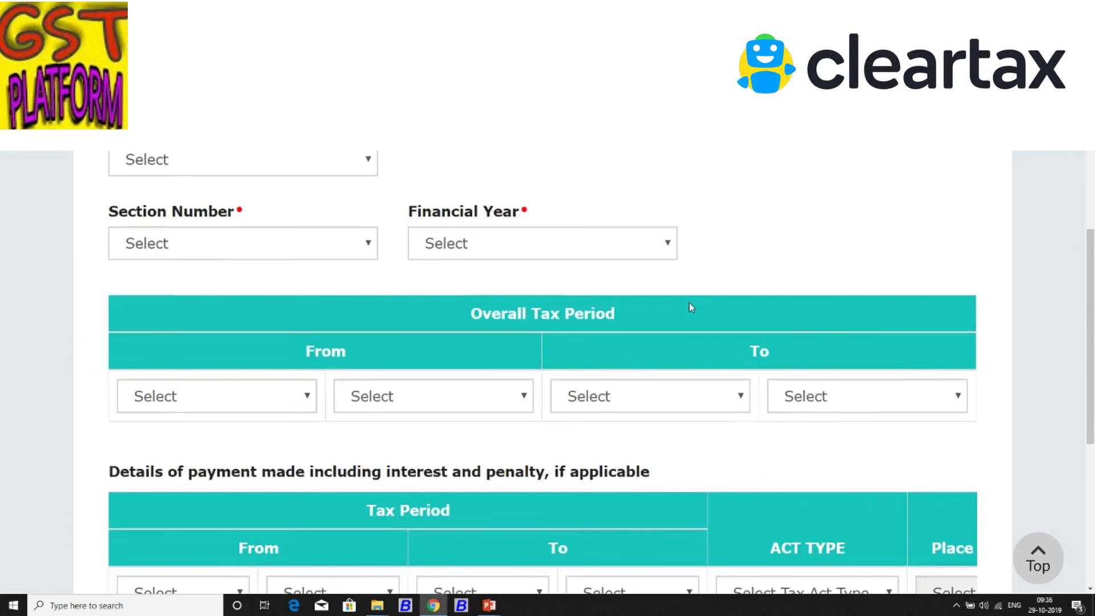
left_click(349, 165)
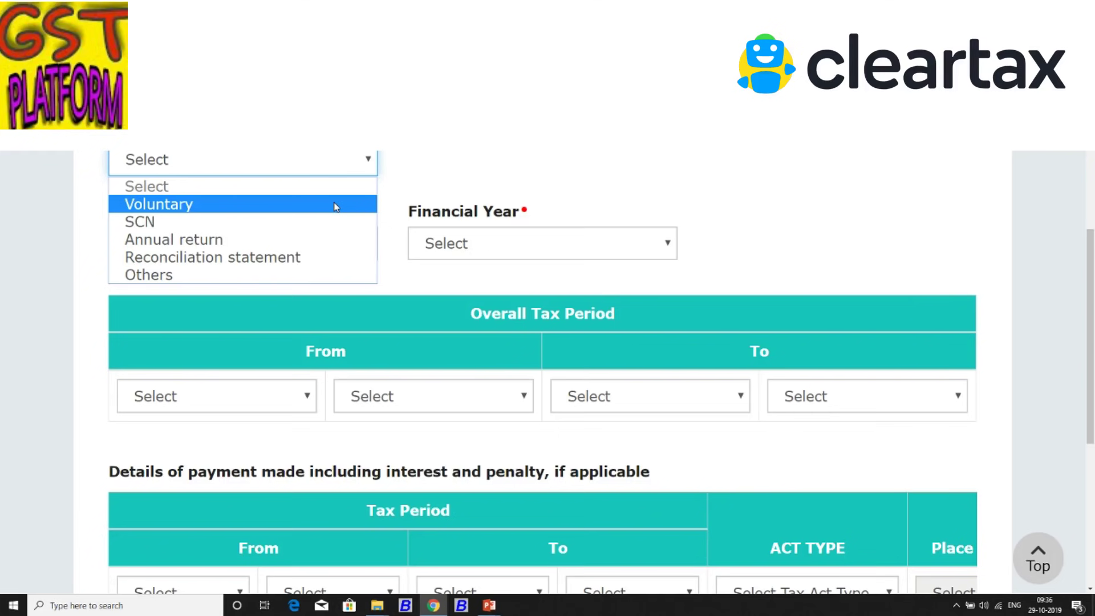
left_click(161, 206)
left_click(820, 184)
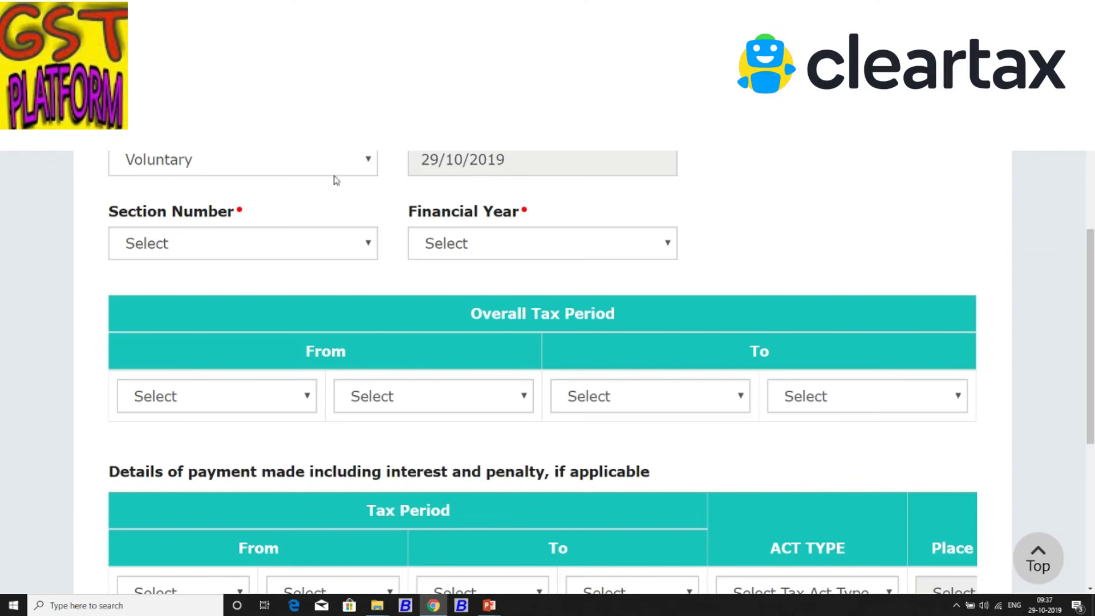
Review the cause of payment choices, keep Voluntary, and set the section number to 73(5)
left_click(300, 164)
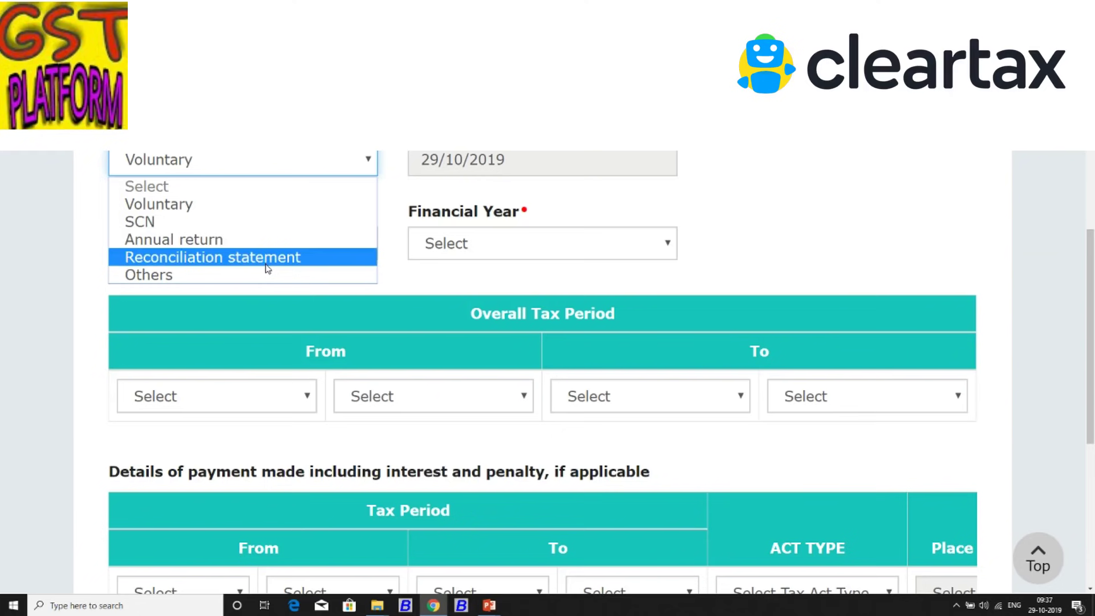
left_click(431, 266)
left_click(345, 168)
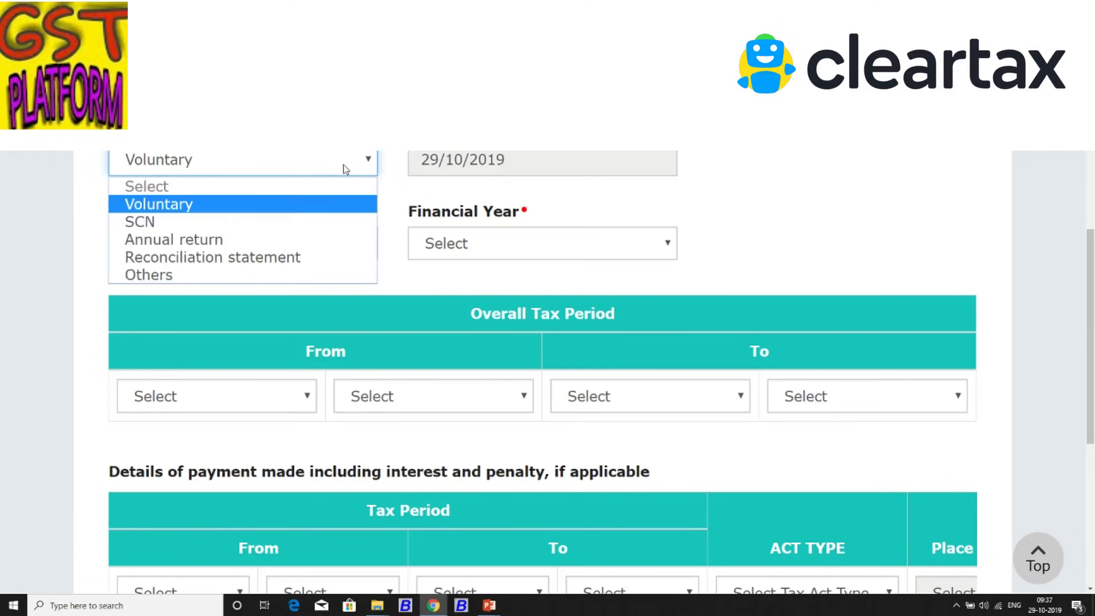
left_click(245, 206)
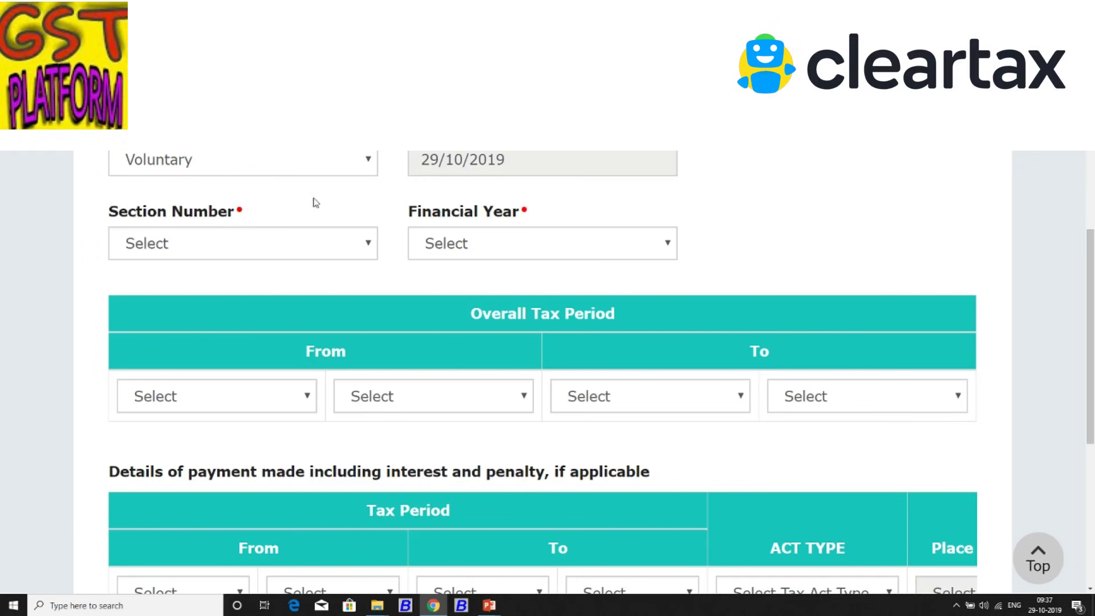
left_click(236, 238)
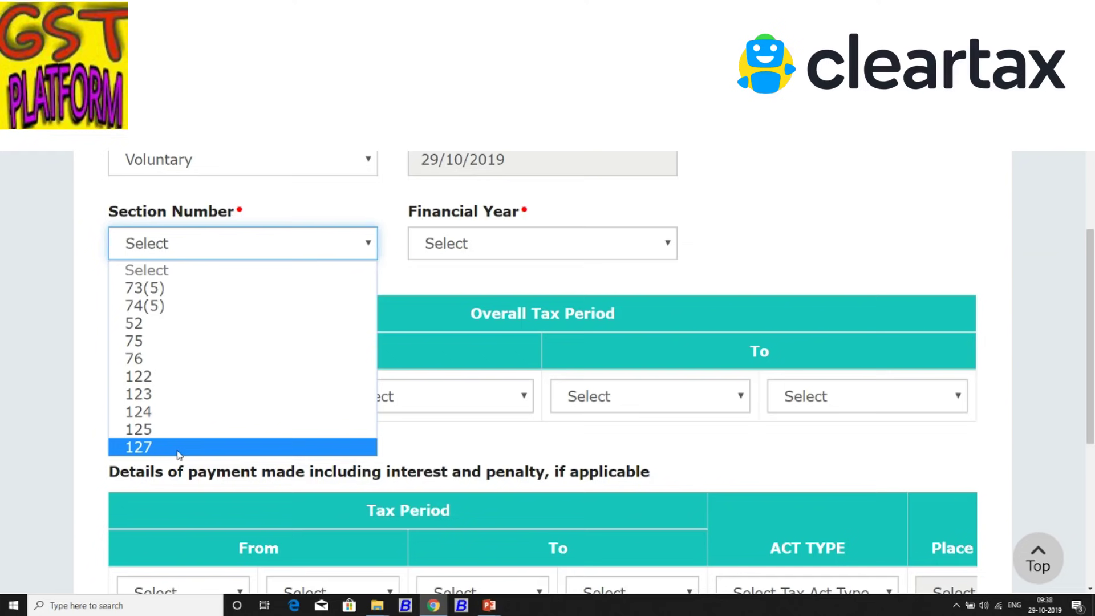
left_click(158, 288)
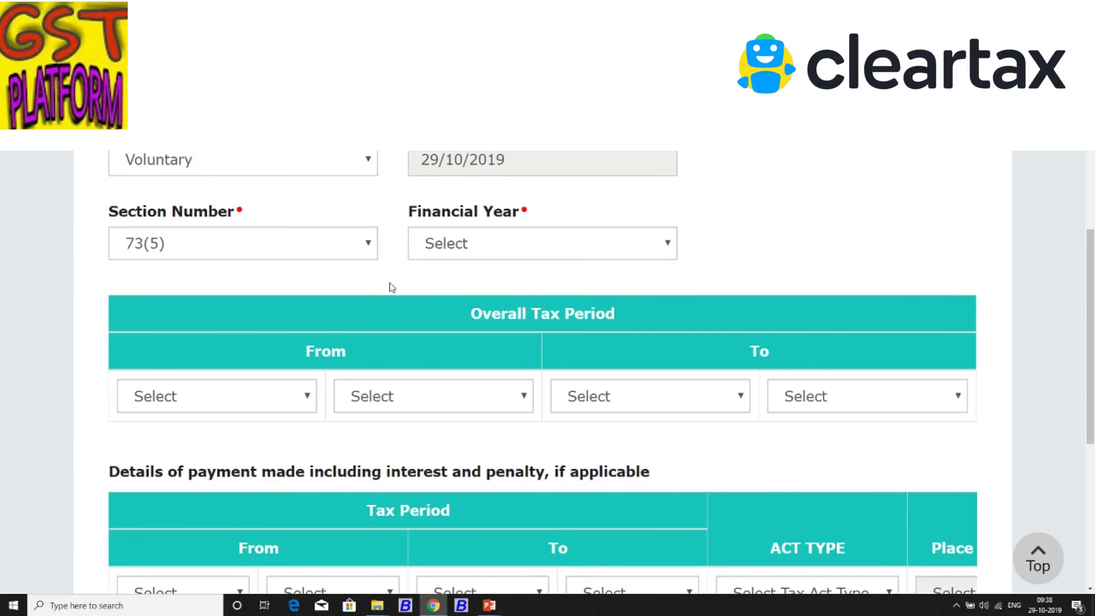
Try Annual return as the cause of payment with section number 73(5), and view the available financial years
left_click(350, 170)
left_click(339, 241)
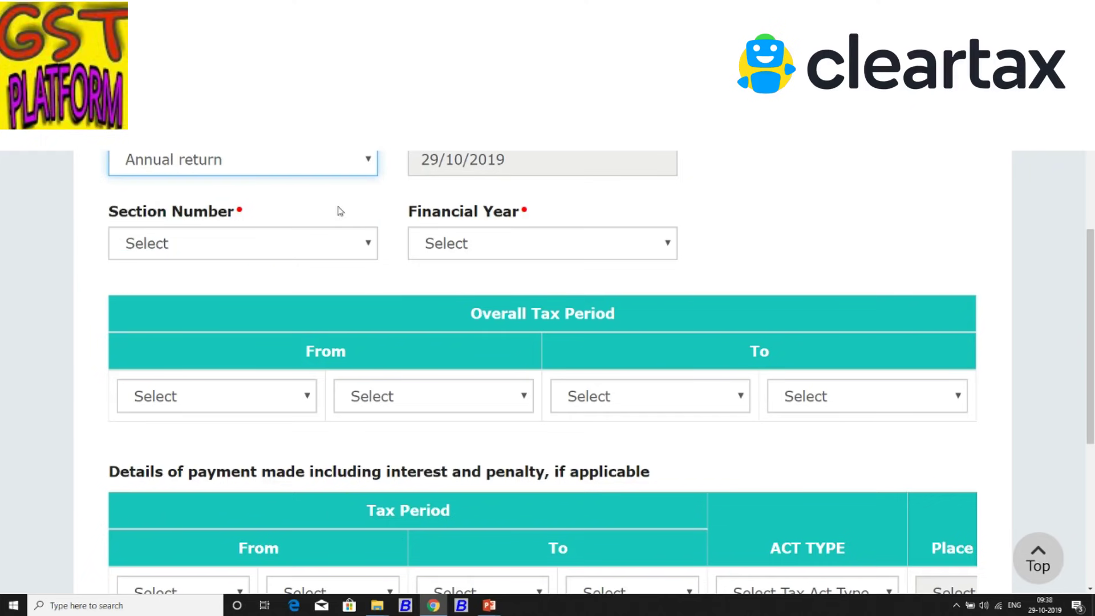
left_click(191, 250)
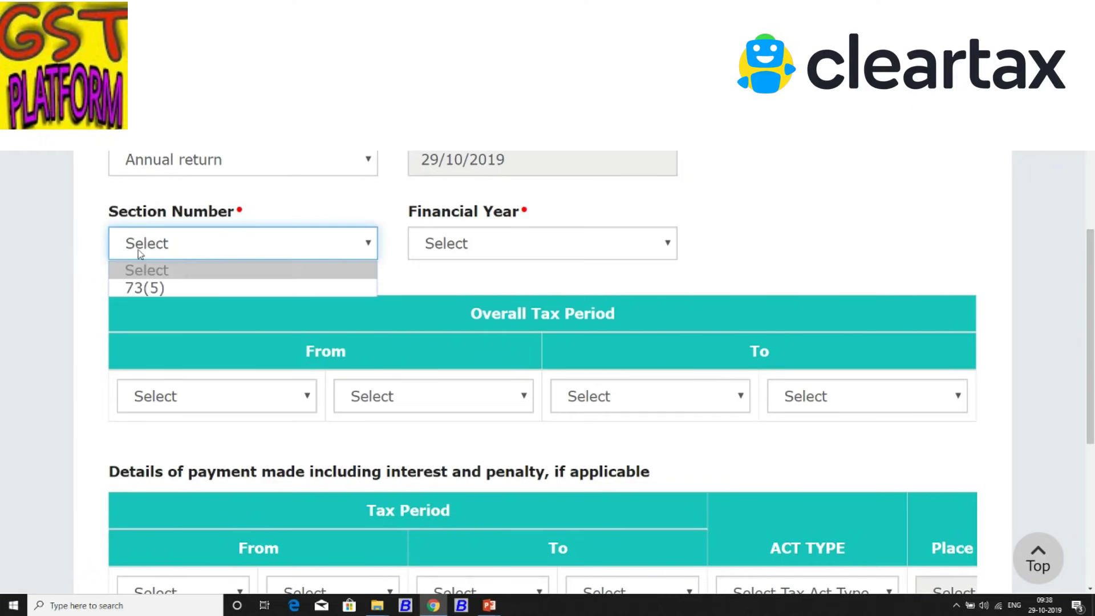
left_click(214, 288)
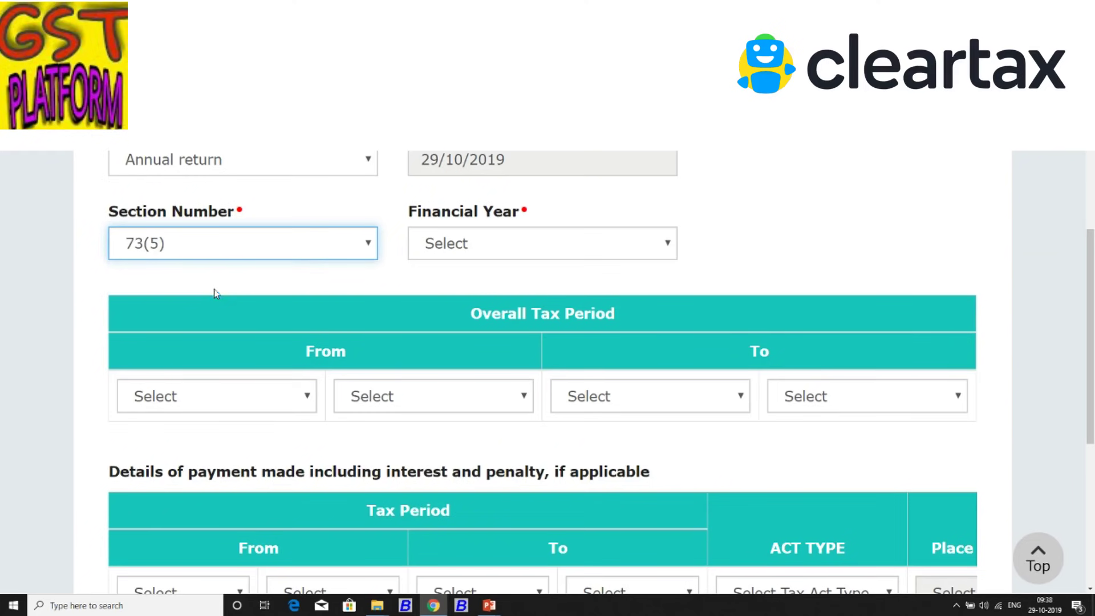
left_click(306, 237)
left_click(296, 285)
left_click(579, 245)
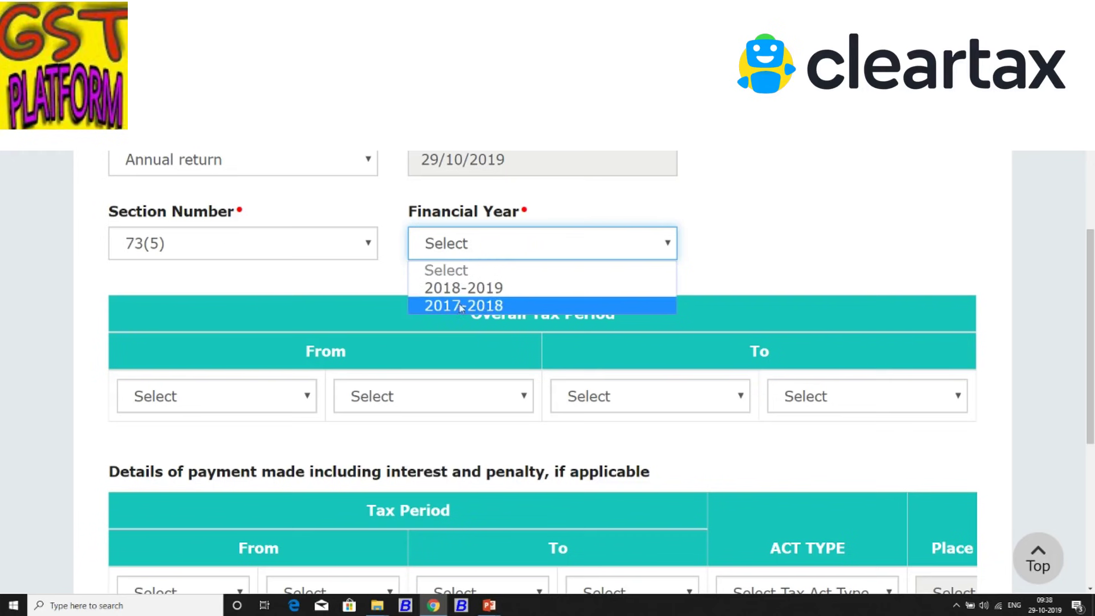
Set the cause of payment to Voluntary, the section number to 73(5) and the financial year to 2017-2018
left_click(337, 166)
left_click(334, 204)
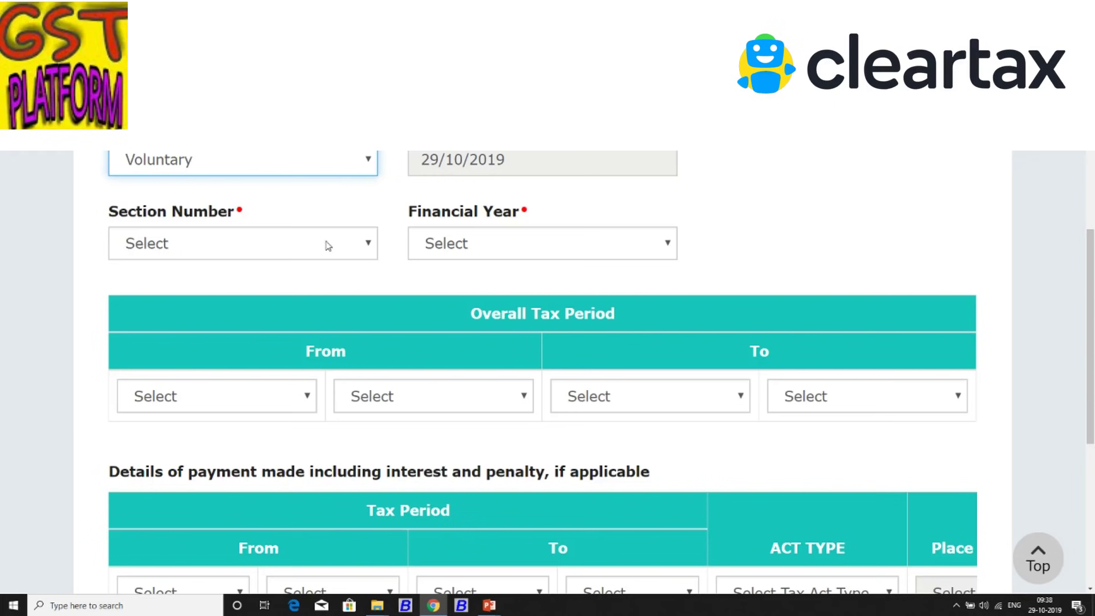
left_click(326, 242)
left_click(325, 286)
left_click(445, 245)
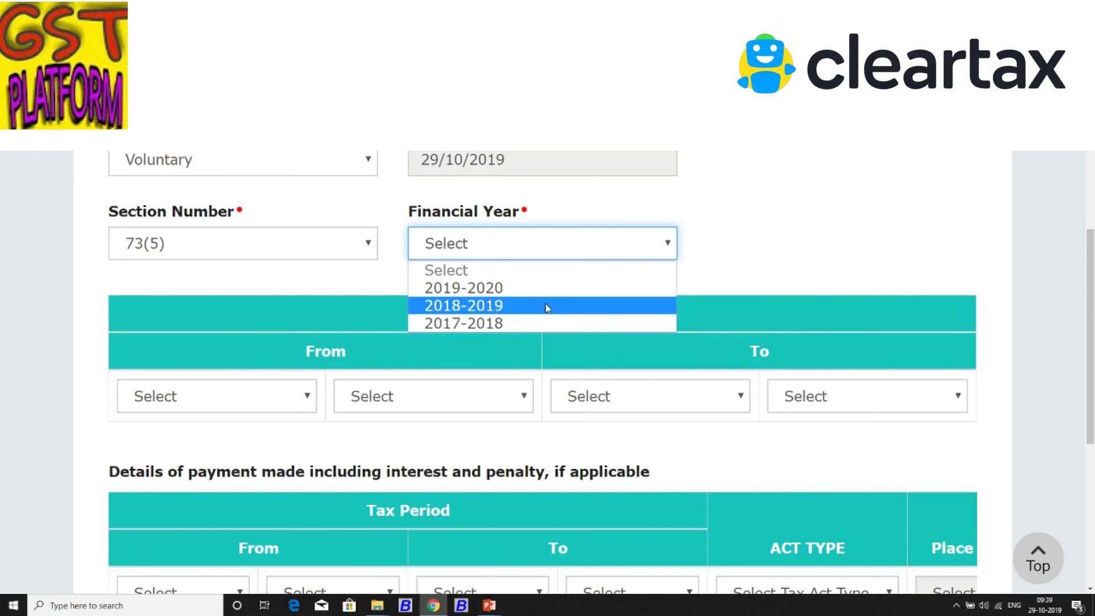
left_click(542, 322)
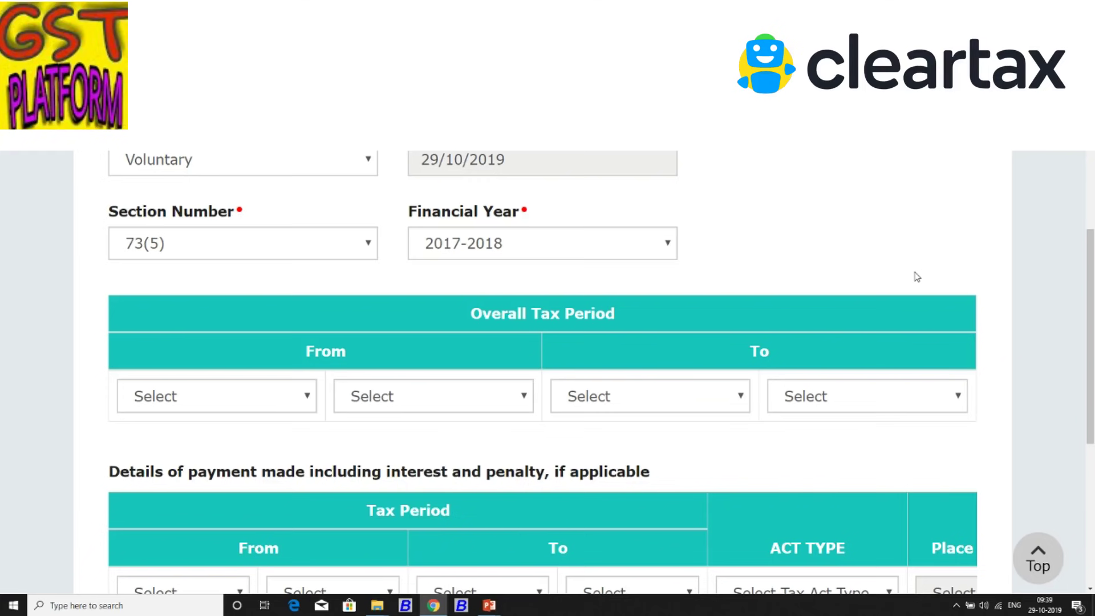
Set the overall tax period from JUL 2017 to DEC 2017
scroll(917, 276, "down", 3)
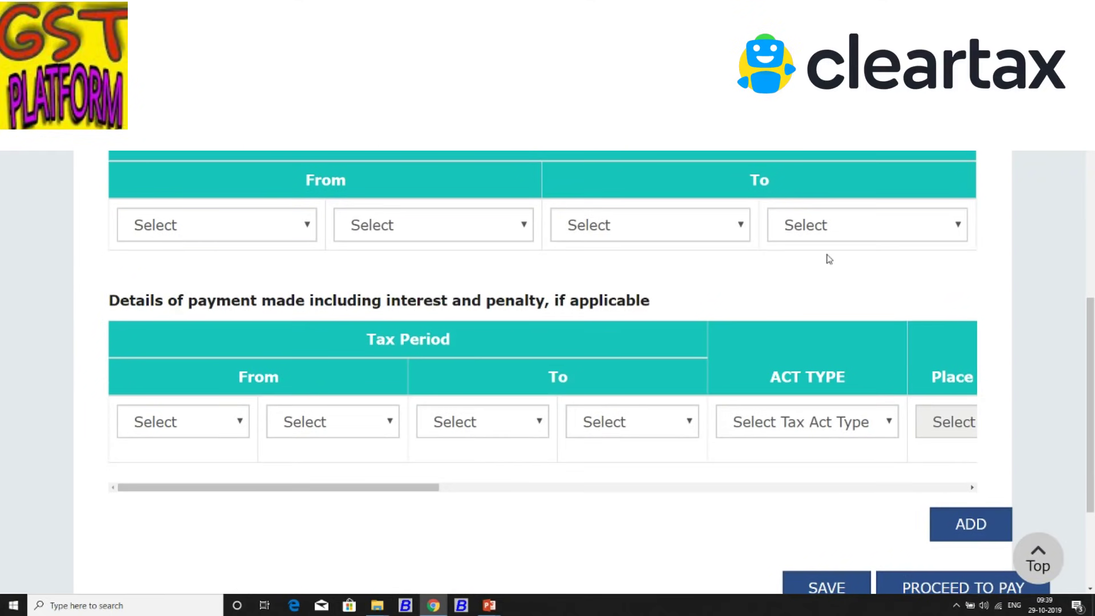
left_click(285, 224)
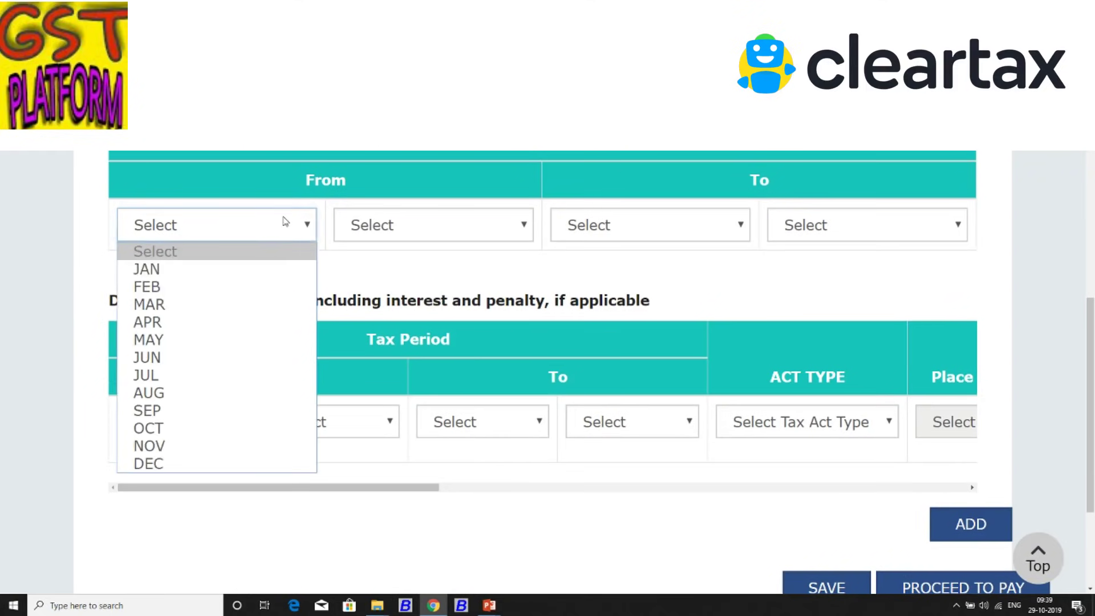
left_click(254, 375)
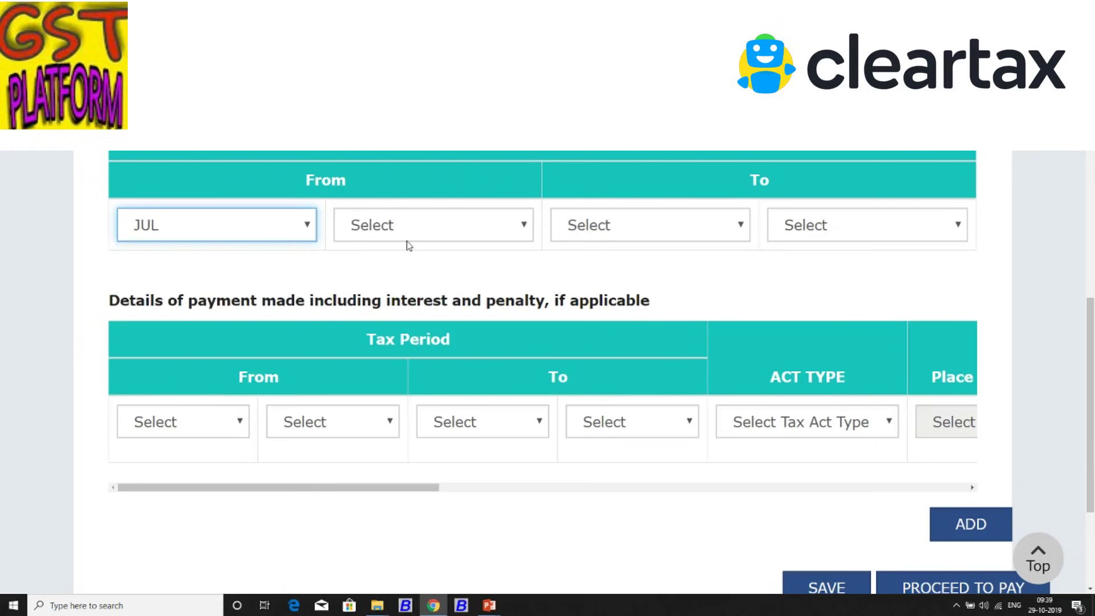
left_click(409, 235)
left_click(416, 270)
left_click(610, 225)
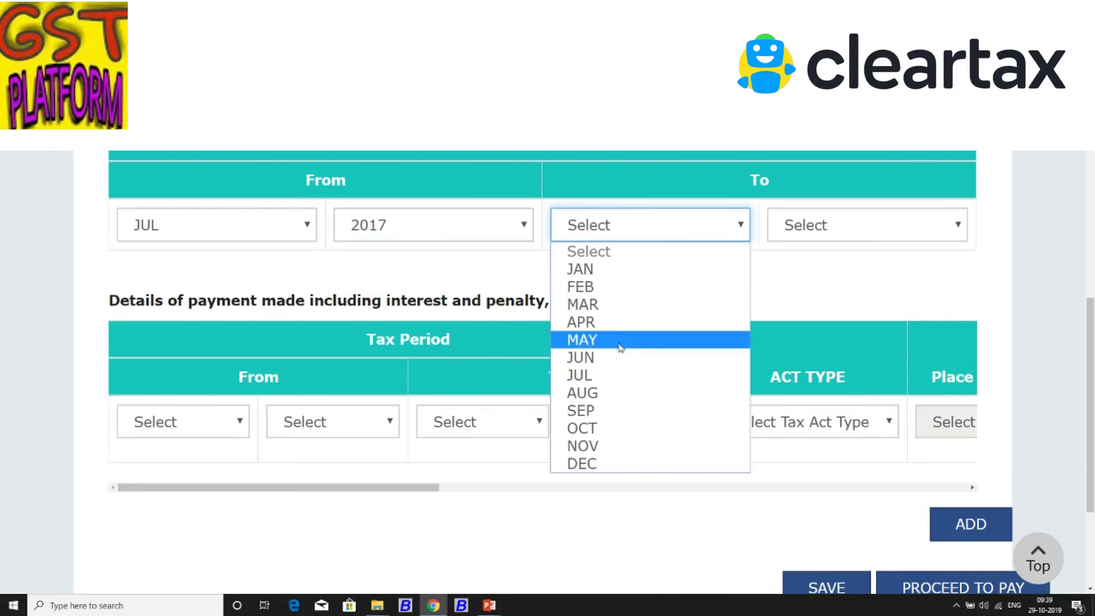
left_click(590, 463)
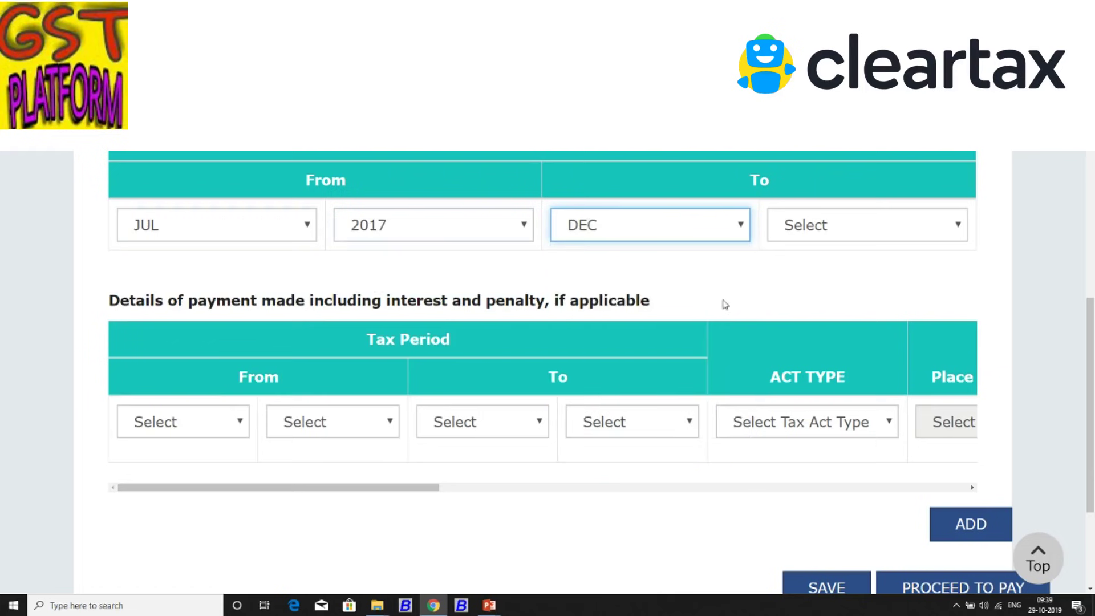
left_click(849, 226)
left_click(844, 270)
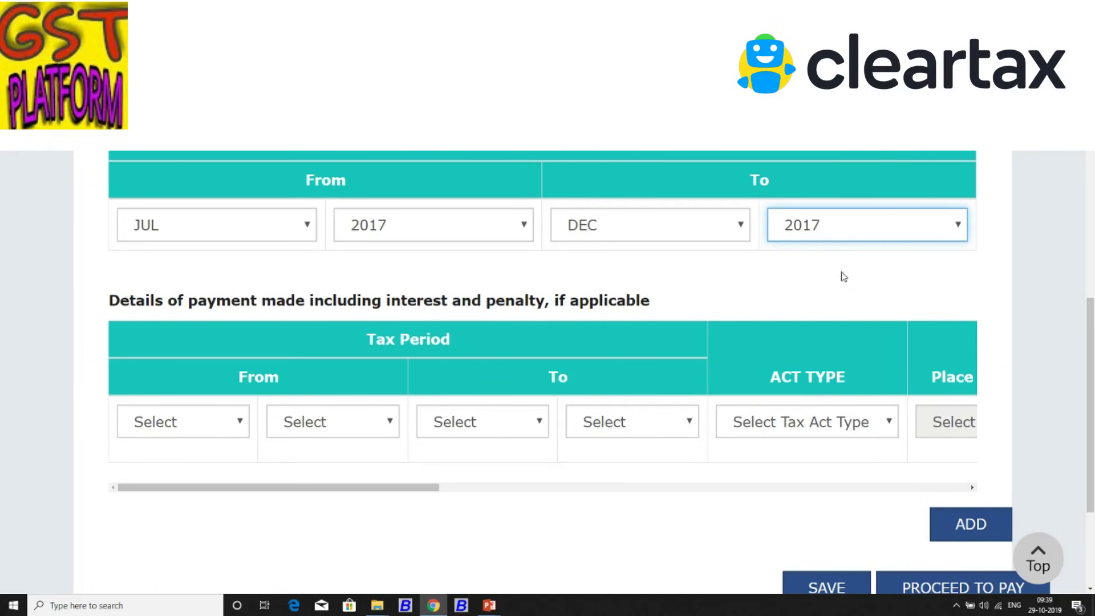
Set the tax period of the first payment details row from JUL 2017 to DEC 2017
left_click(973, 488)
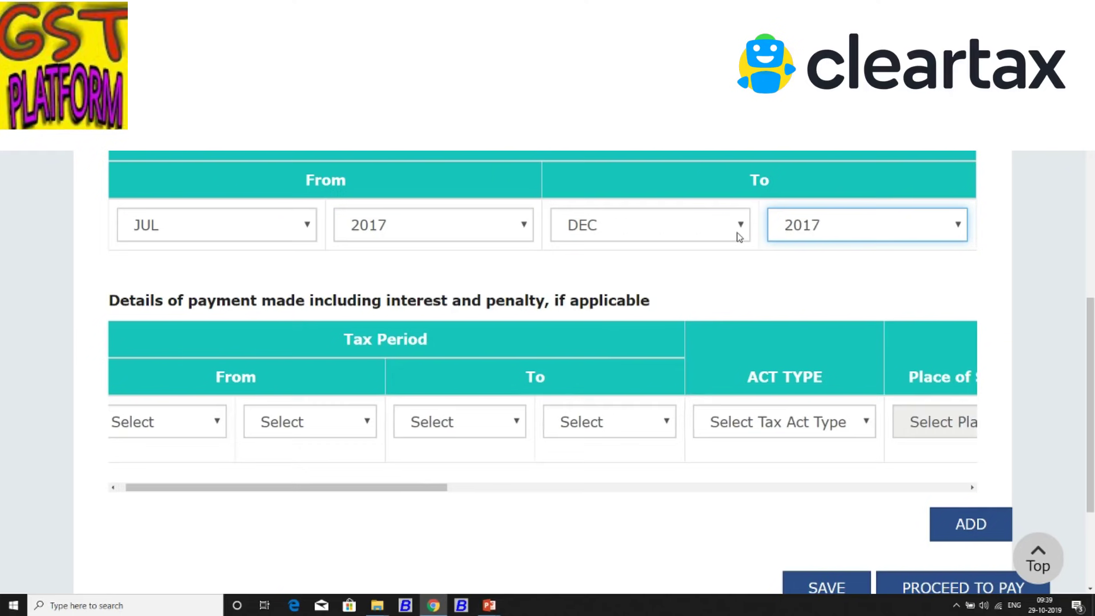
left_click_drag(351, 489, 273, 491)
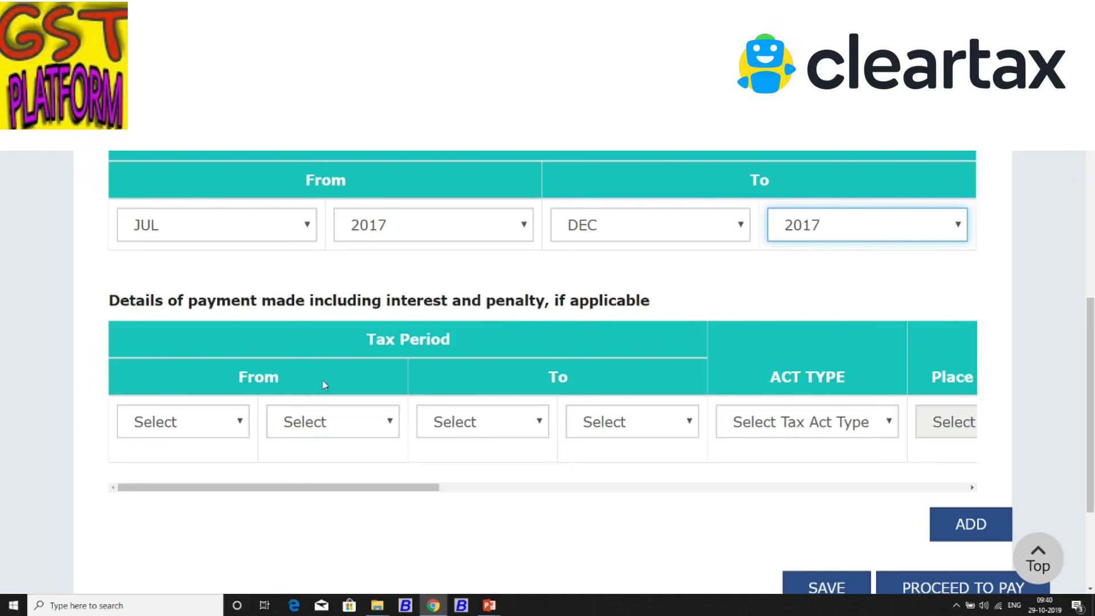
left_click(228, 429)
left_click(215, 466)
left_click(359, 420)
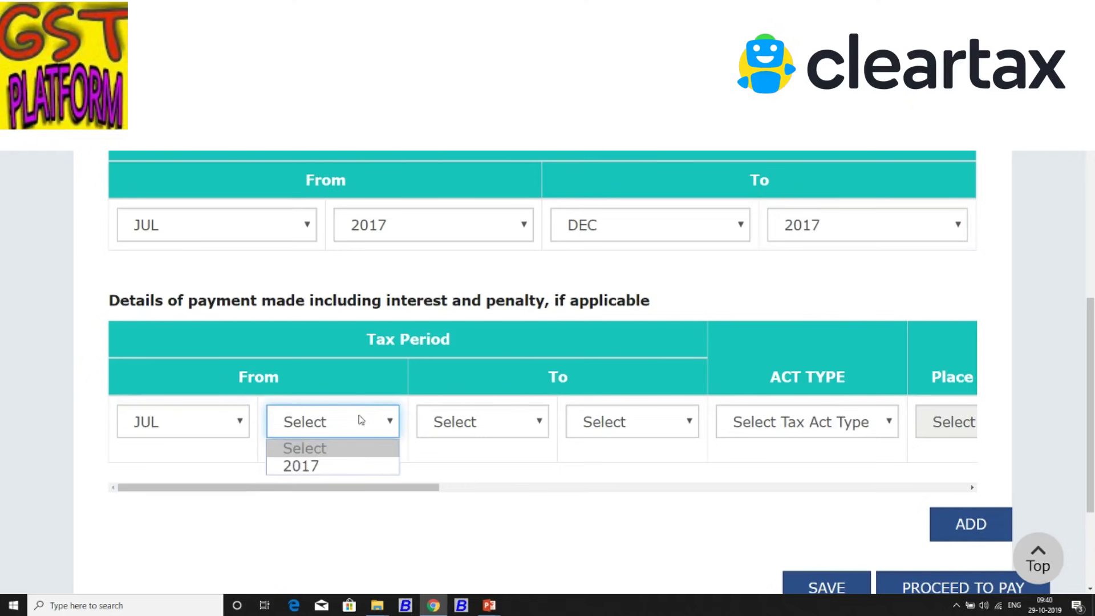
left_click(353, 462)
left_click(518, 418)
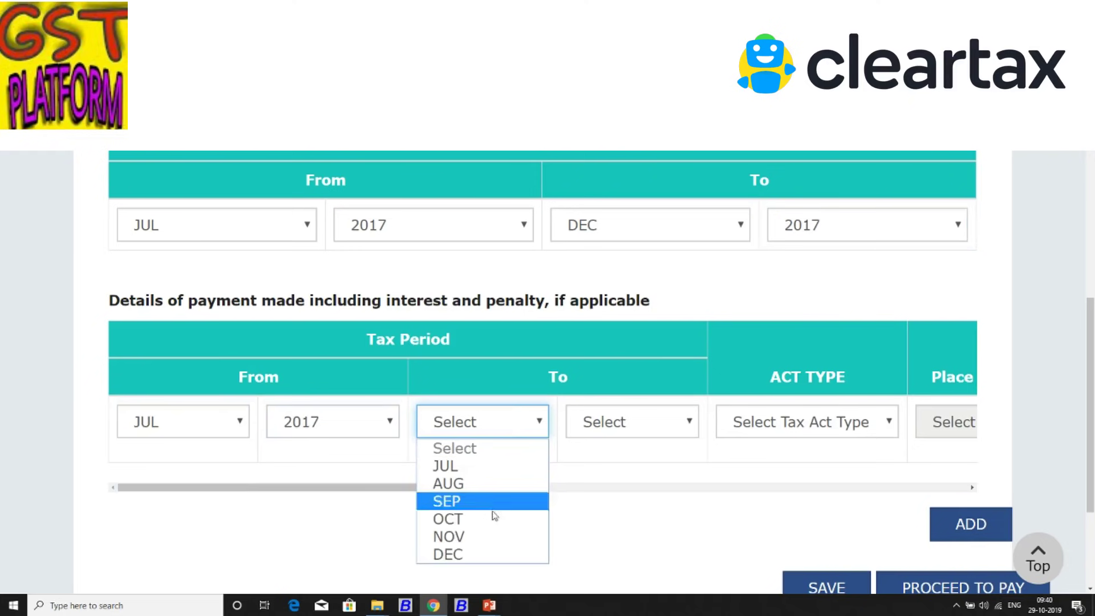
left_click(491, 553)
left_click(594, 420)
left_click(605, 467)
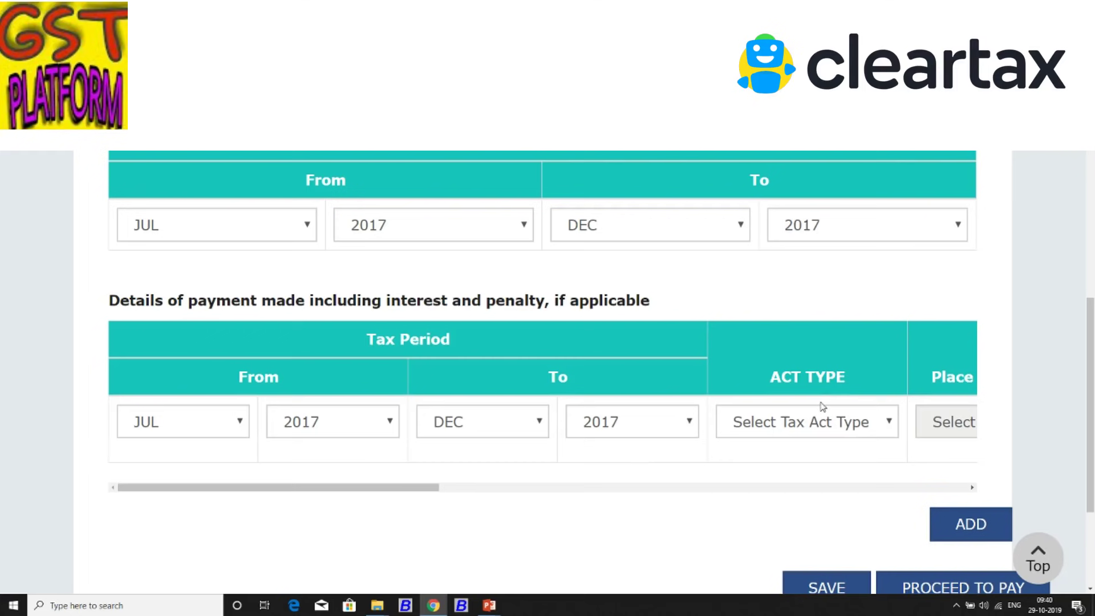
Set the first payment details row to act type CGST with a Tax/Cess amount of 1000
left_click(824, 422)
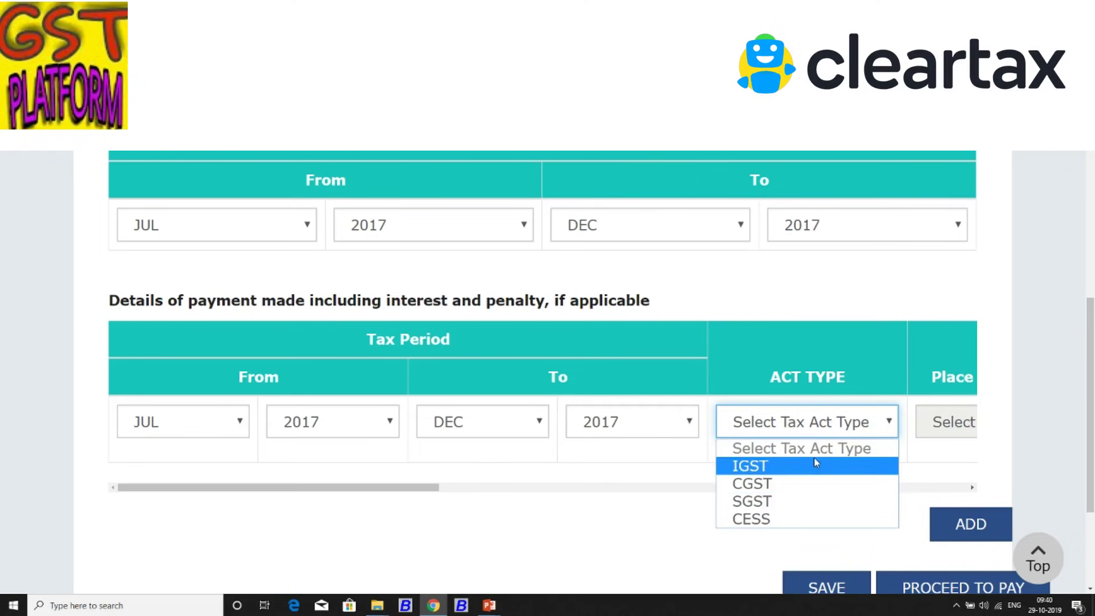
left_click(813, 484)
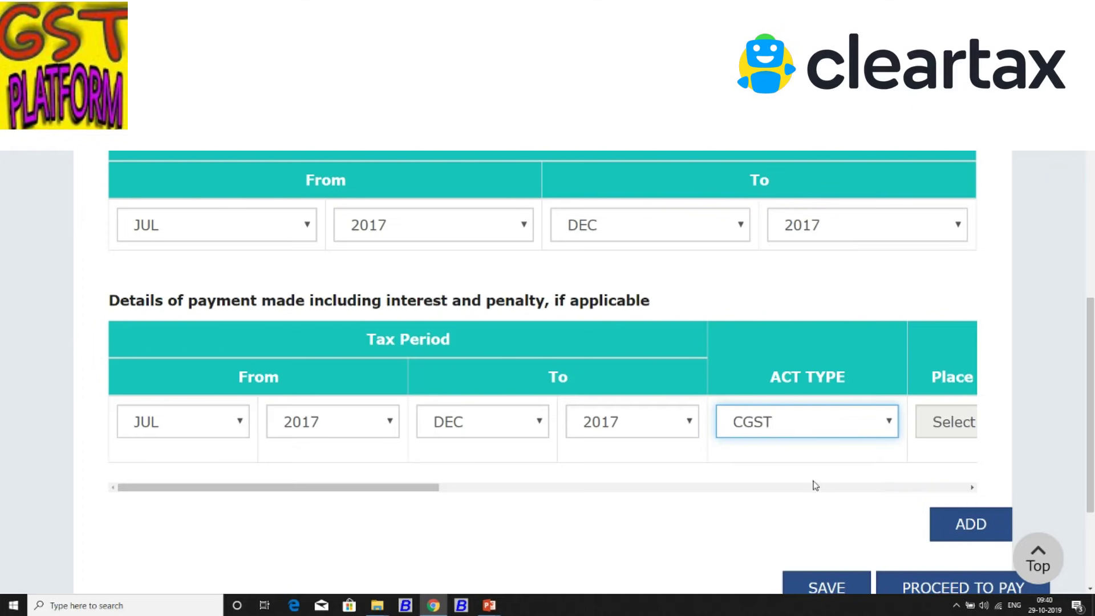
left_click(971, 487)
left_click(972, 488)
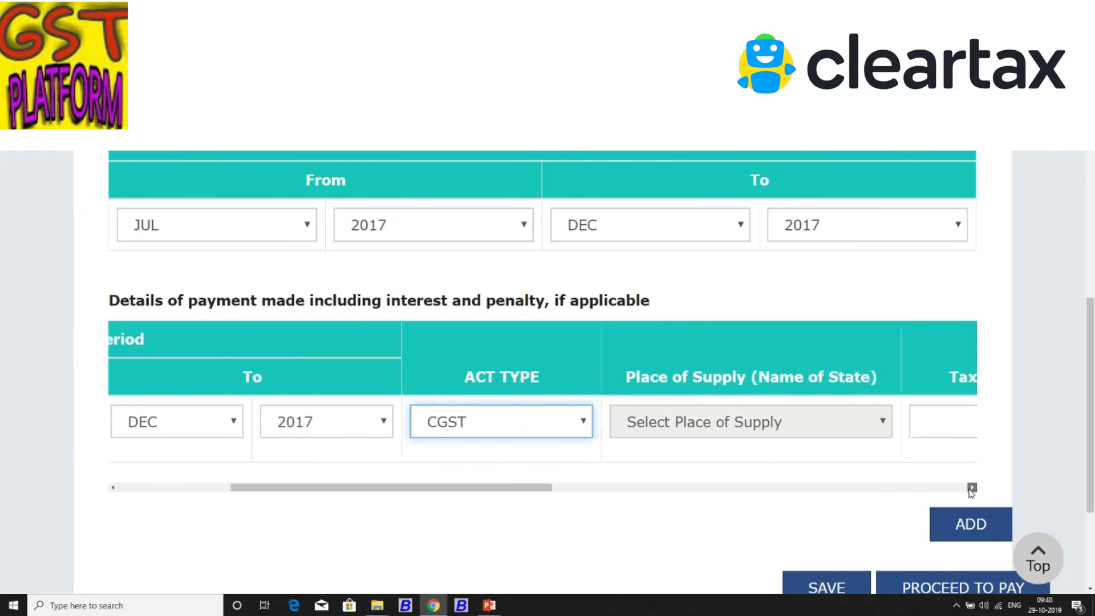
left_click(719, 421)
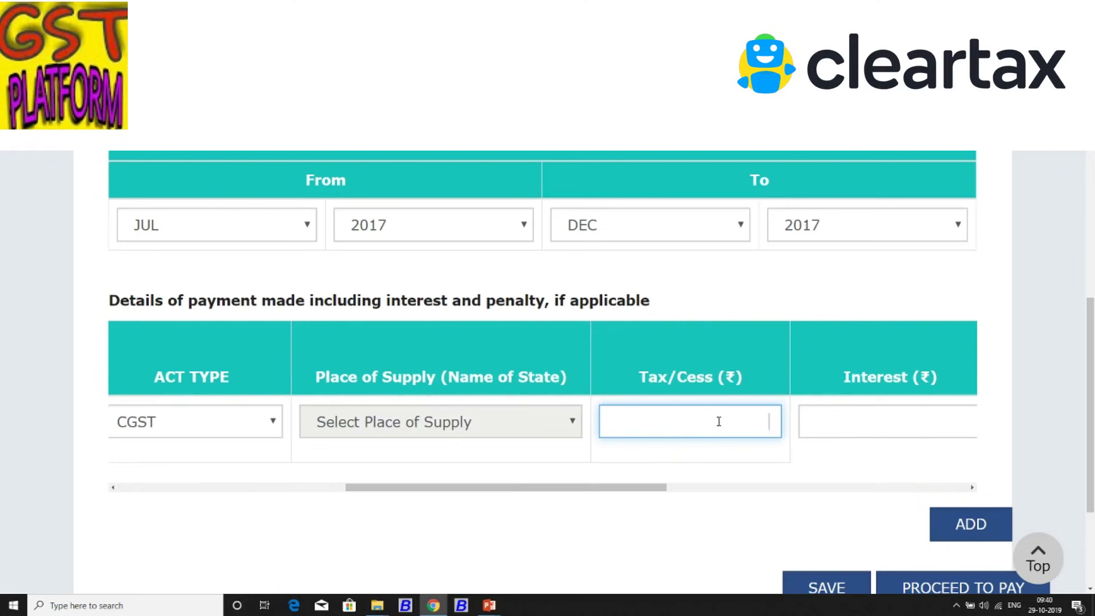
type("1000")
left_click(830, 467)
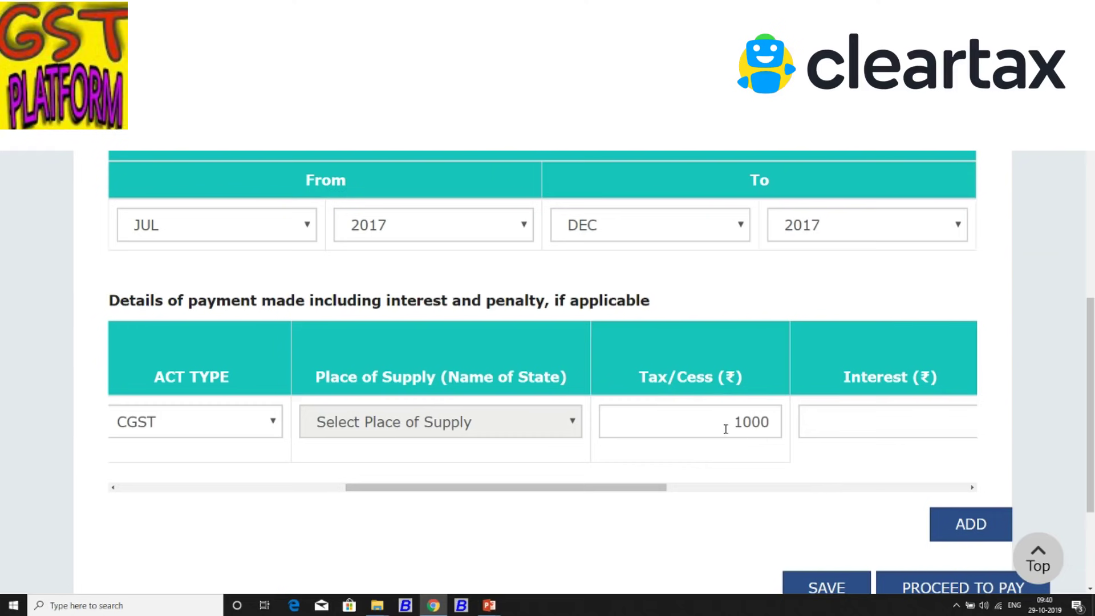
Add a second row to the payment details table
left_click(952, 487)
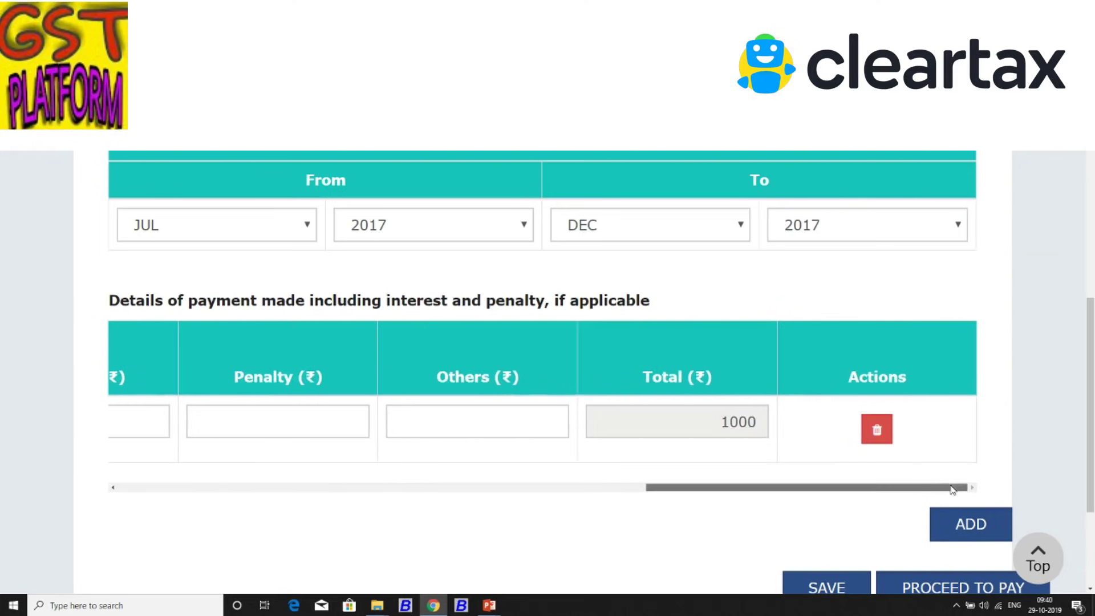
left_click_drag(952, 487, 865, 498)
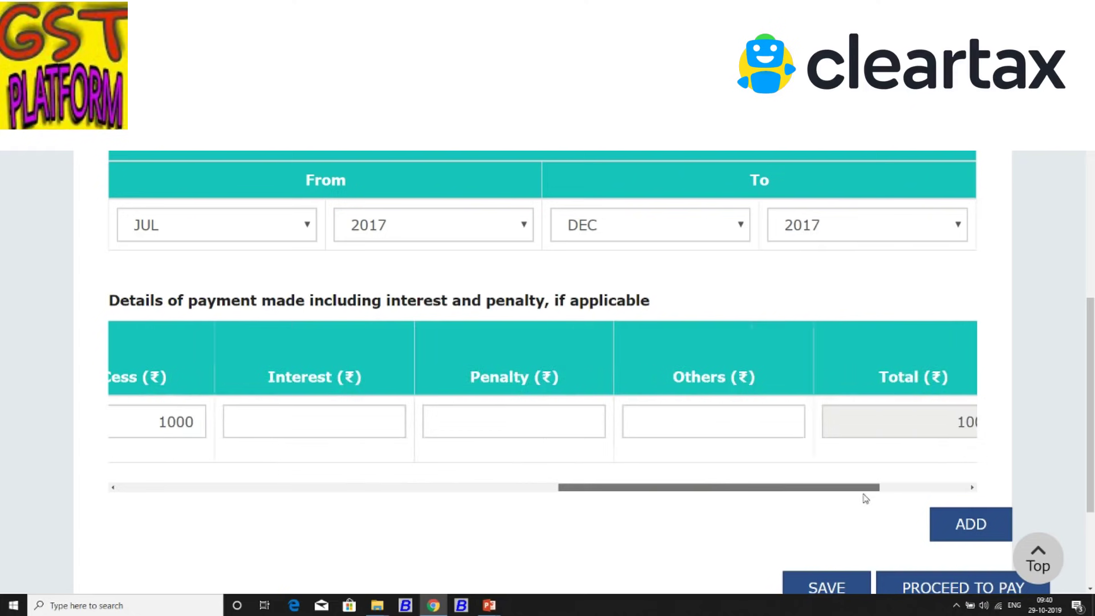
left_click(972, 522)
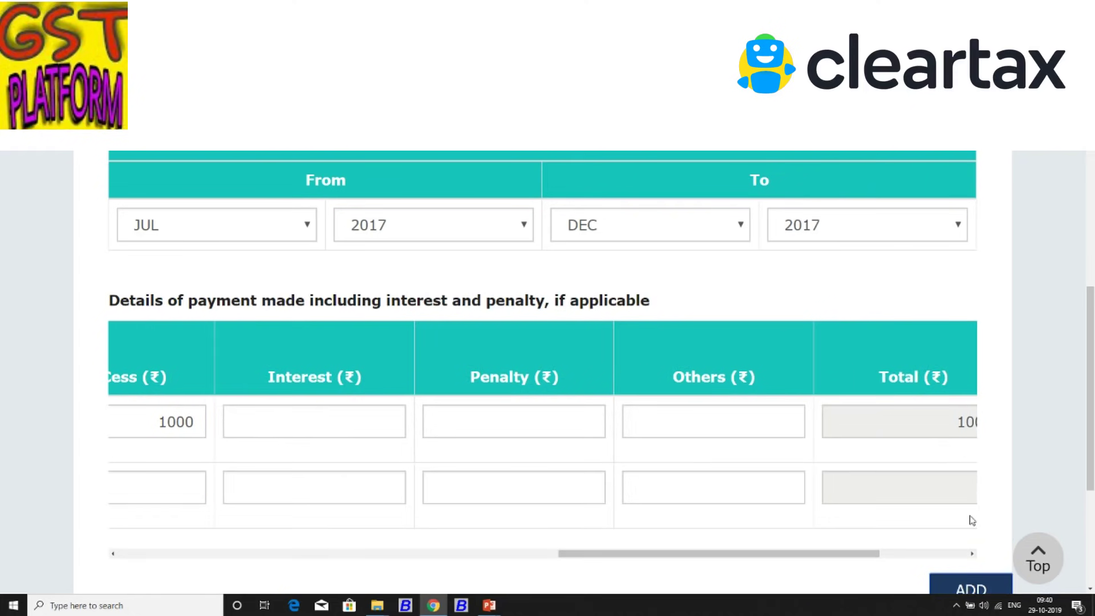
Set the tax period of the second payment details row from JUL 2017 to DEC 2017
scroll(971, 521, "down", 2)
left_click_drag(881, 454, 384, 452)
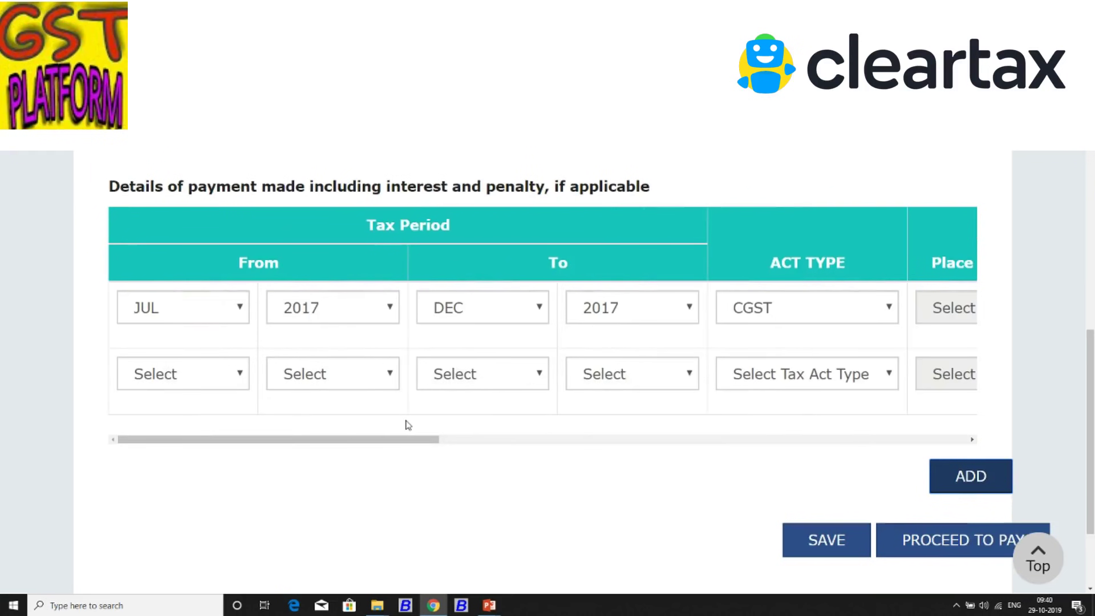
left_click(206, 374)
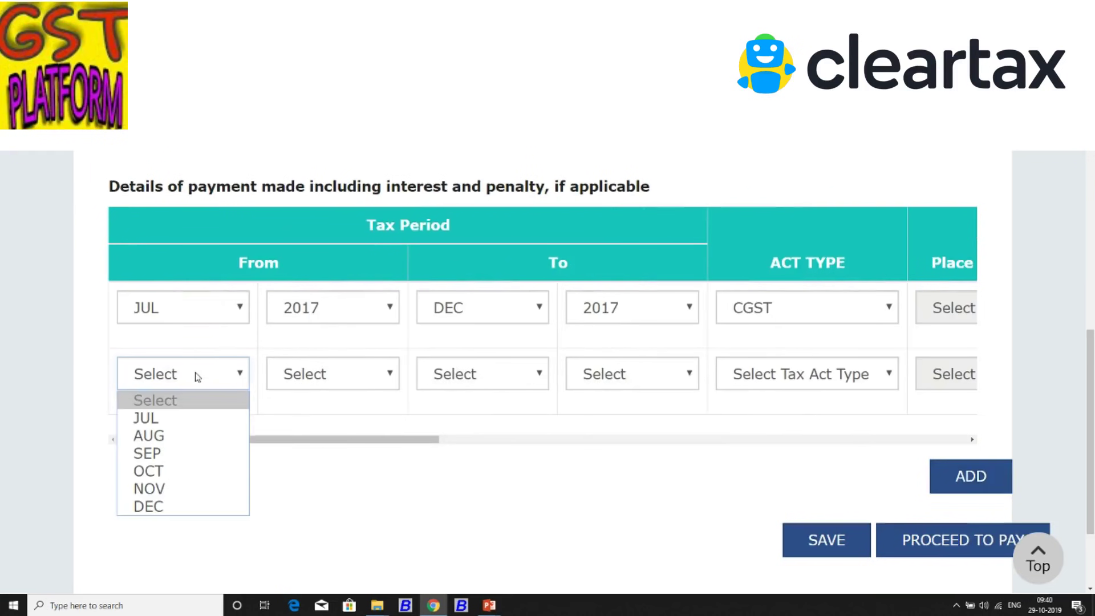
left_click(190, 418)
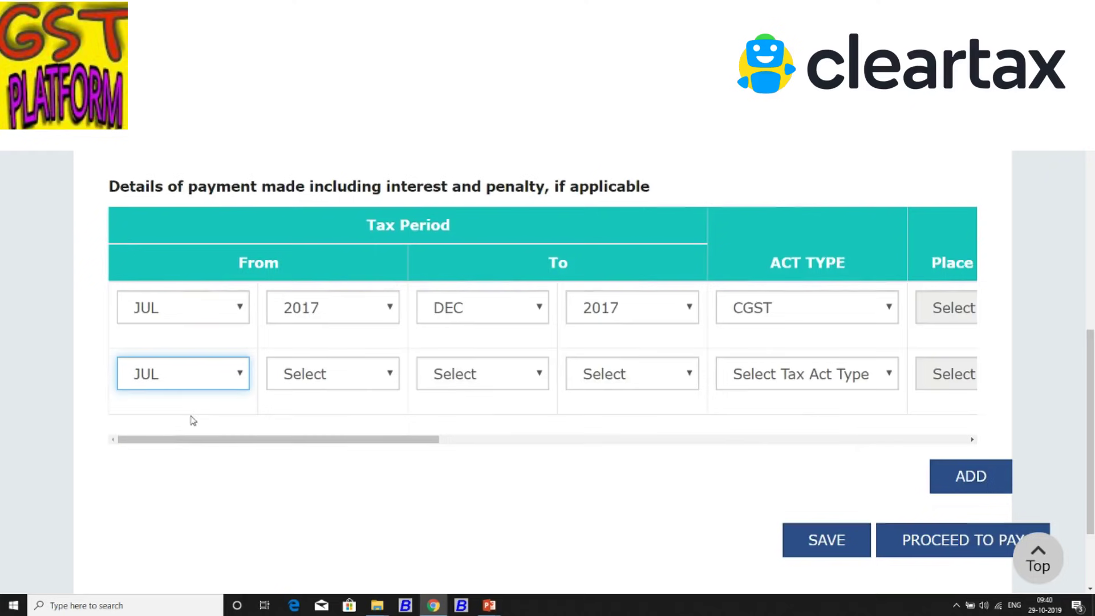
scroll(606, 163, "up", 1)
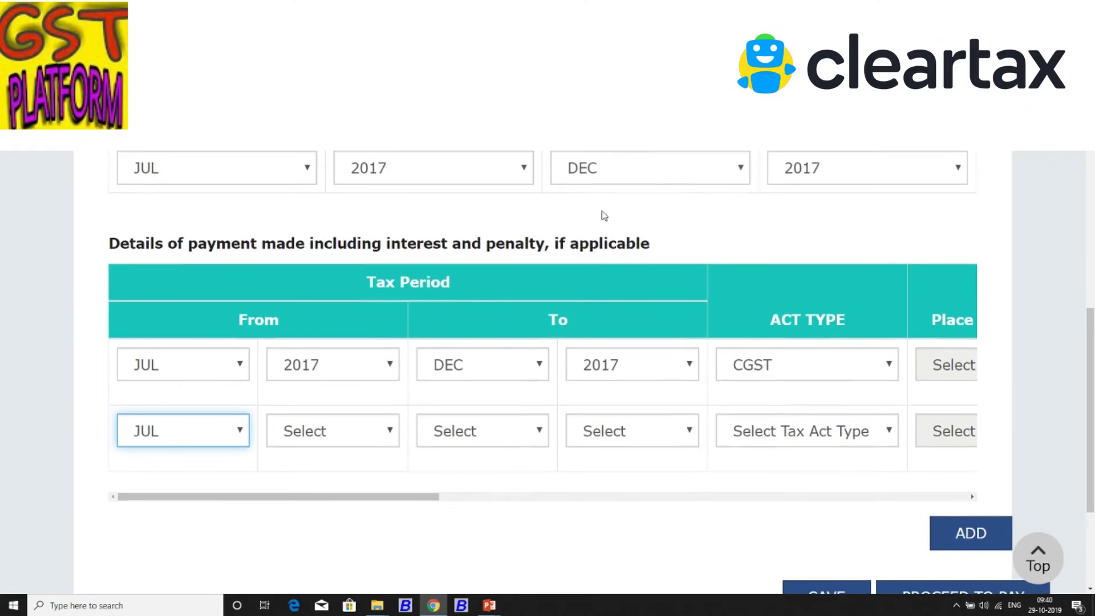
left_click(338, 430)
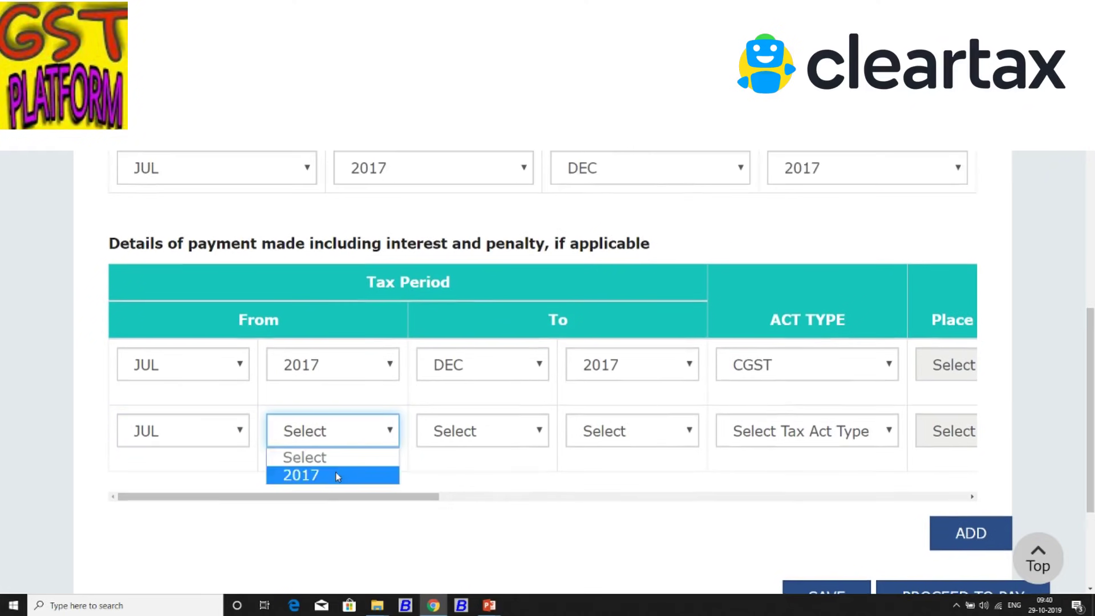
left_click(335, 471)
left_click(481, 430)
left_click(485, 563)
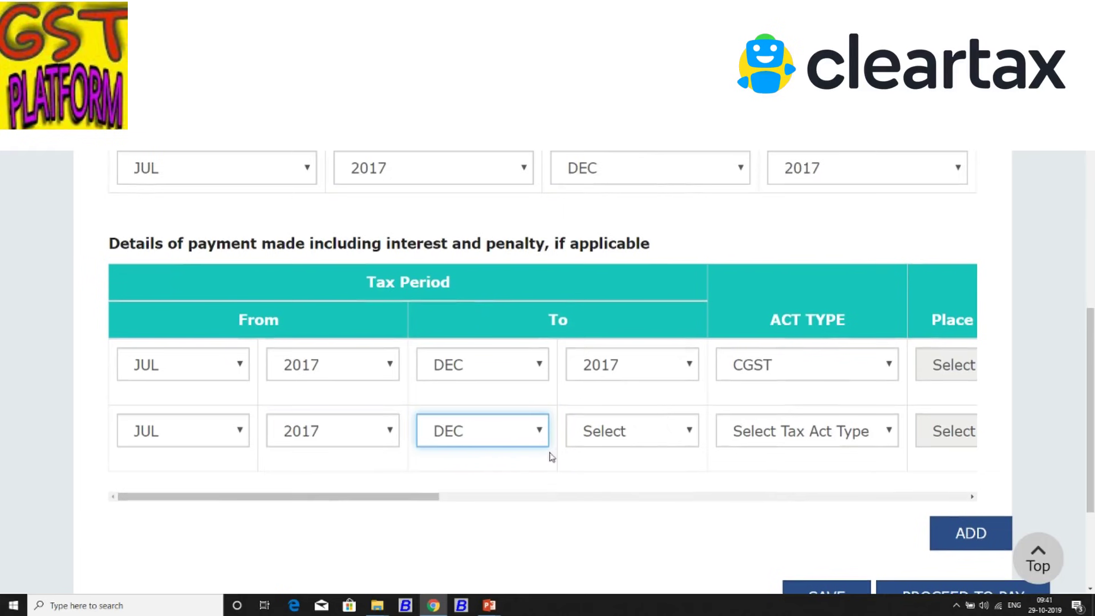
left_click(593, 442)
left_click(596, 477)
Set the second payment details row to act type SGST with a Tax/Cess amount of 1000
left_click(758, 439)
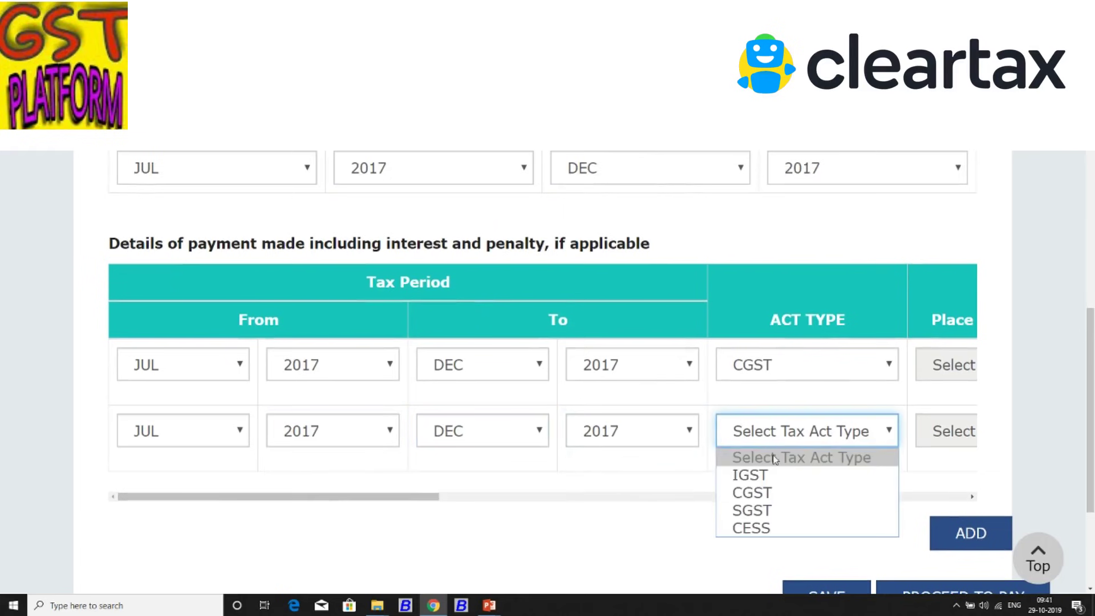
left_click(776, 508)
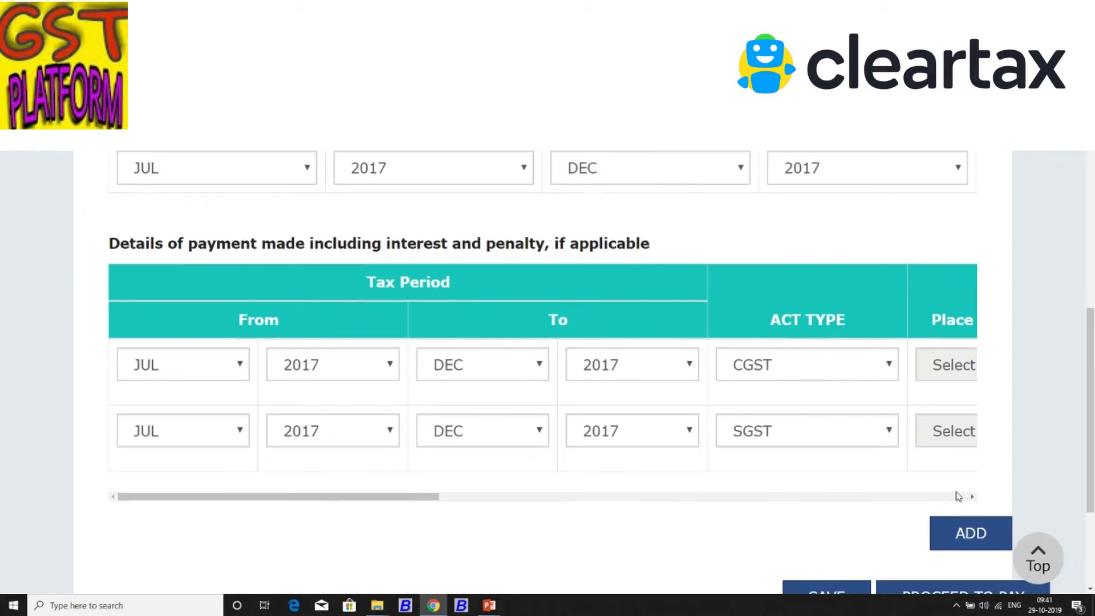
left_click(972, 497)
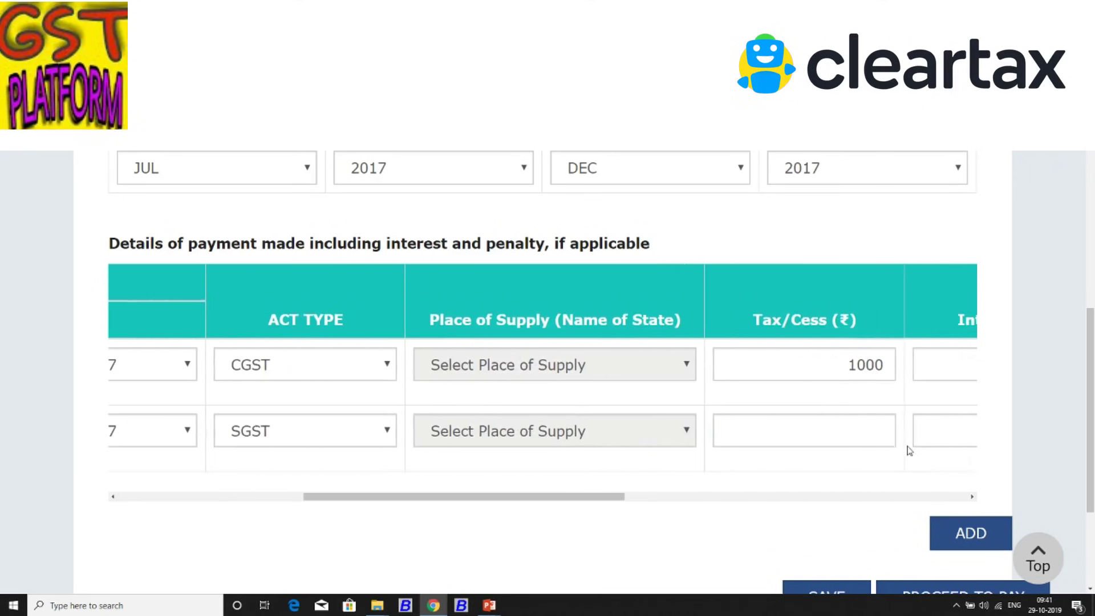
left_click(887, 431)
type("1000")
left_click(928, 465)
Save the payment details and proceed to the voluntary payment page
scroll(1048, 344, "down", 3)
left_click(850, 433)
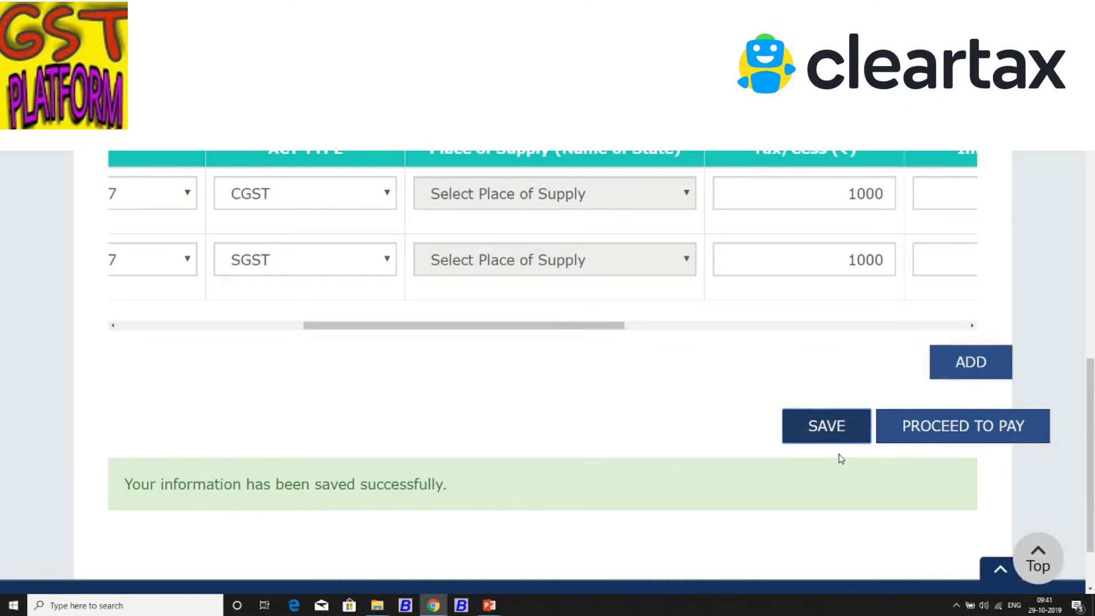
left_click(954, 440)
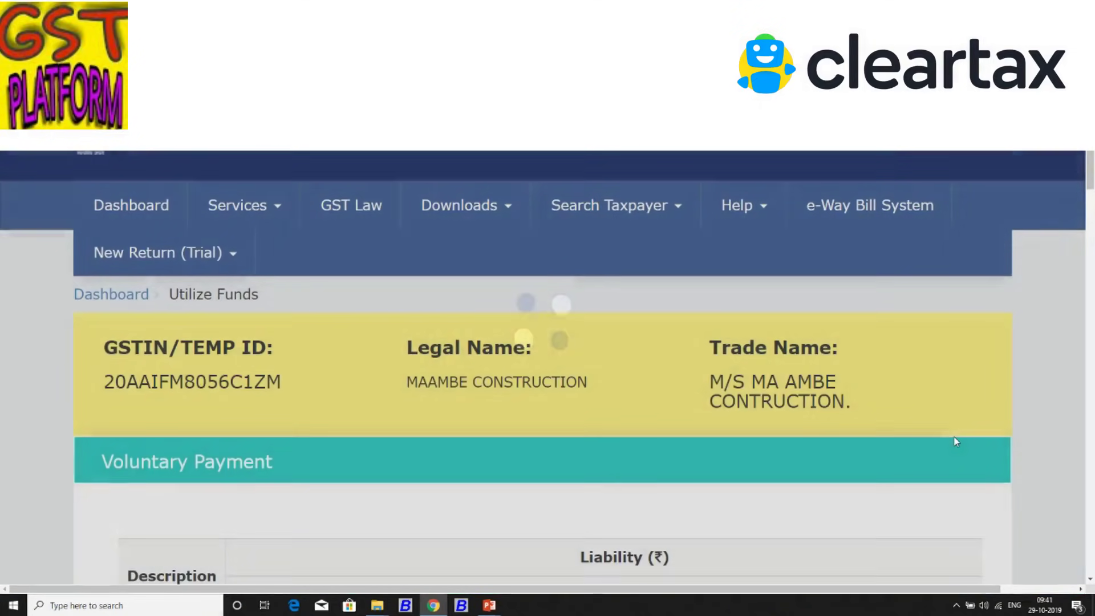
Review the liability amounts and the cash ledger balances under each tax head
scroll(955, 442, "down", 10)
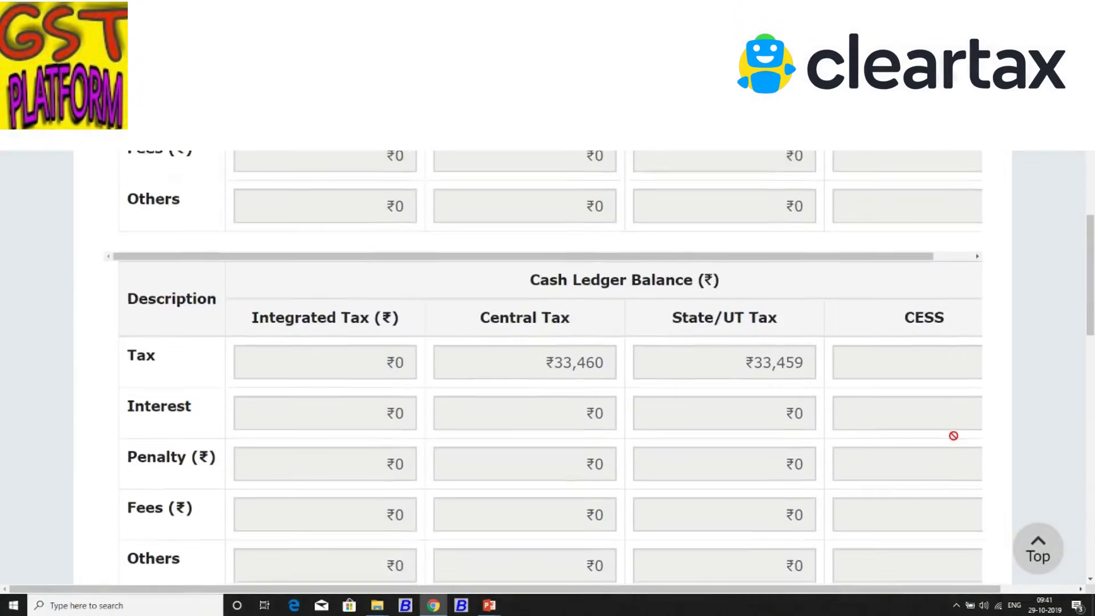
scroll(953, 436, "down", 1)
scroll(953, 436, "up", 5)
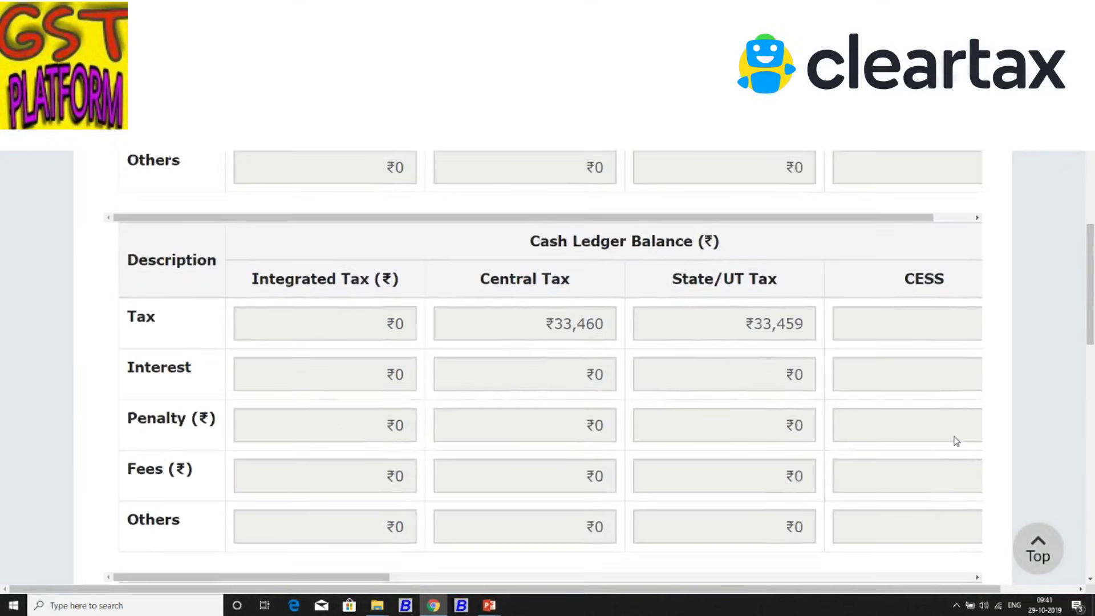
scroll(749, 354, "up", 1)
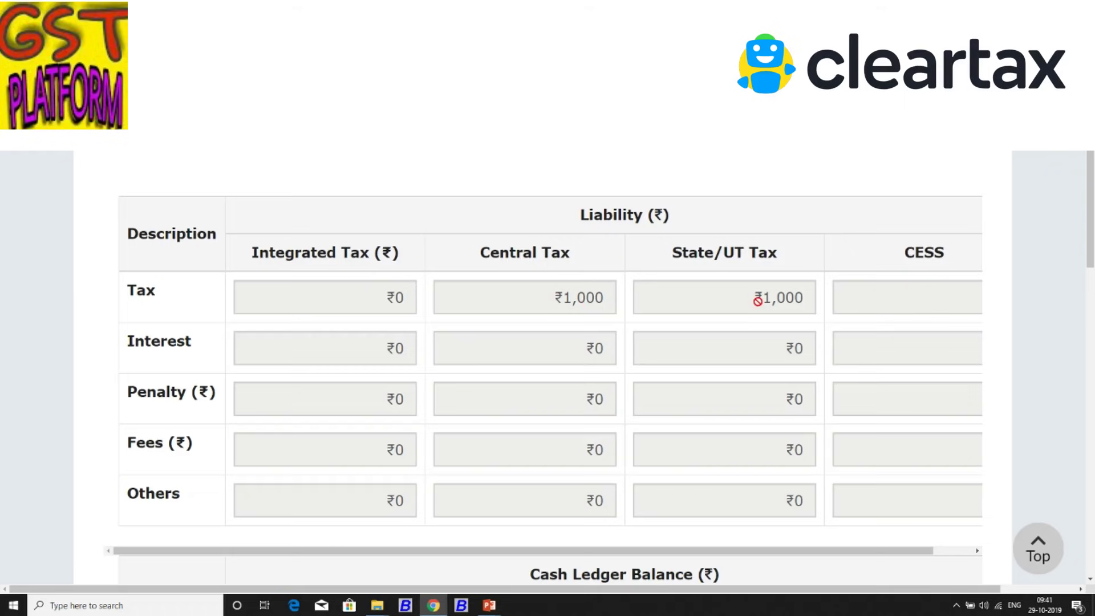
scroll(760, 315, "down", 2)
left_click_drag(861, 446, 943, 439)
left_click(894, 412)
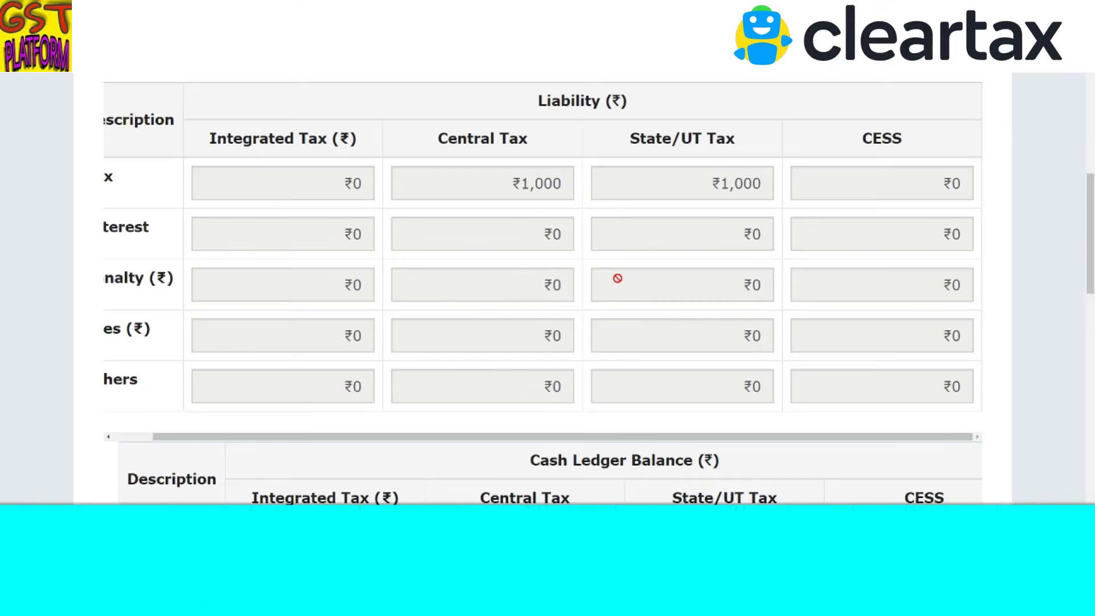
scroll(618, 279, "down", 3)
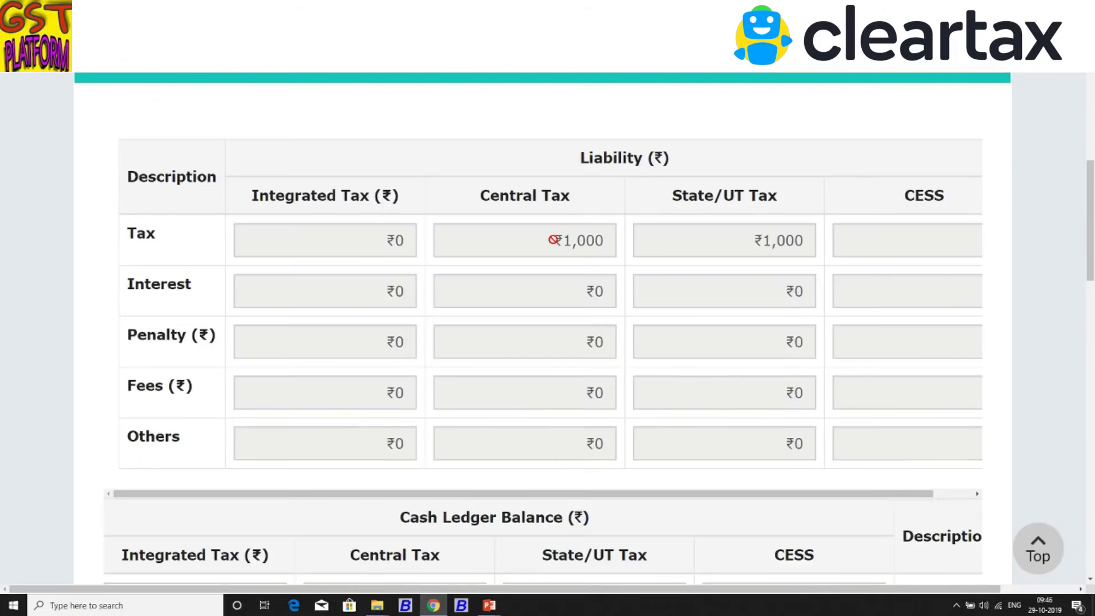
scroll(553, 239, "down", 4)
scroll(553, 240, "down", 2)
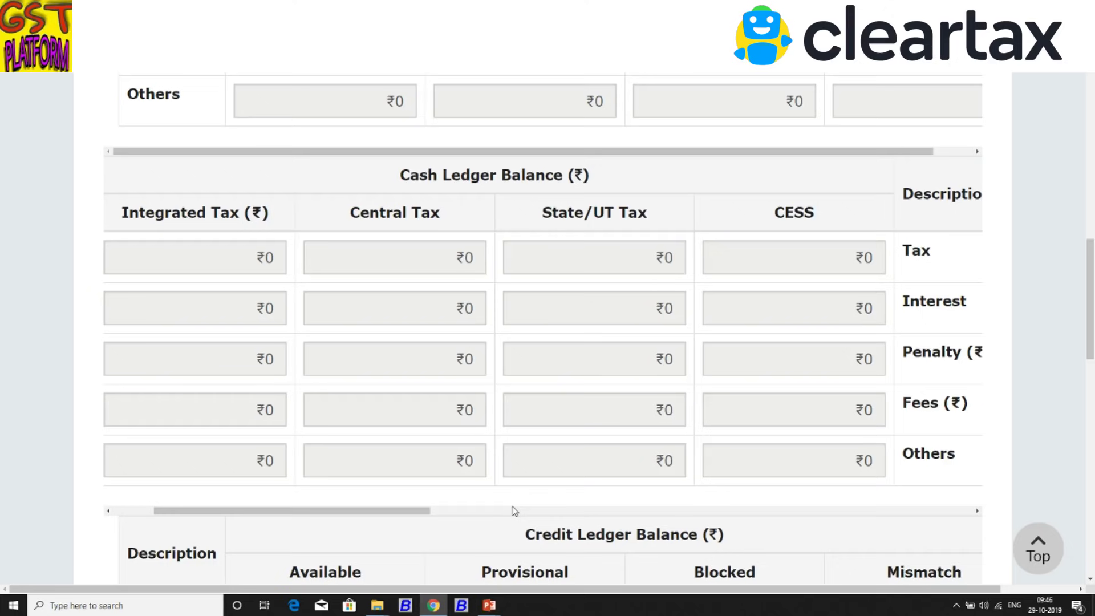
scroll(488, 513, "left", 3)
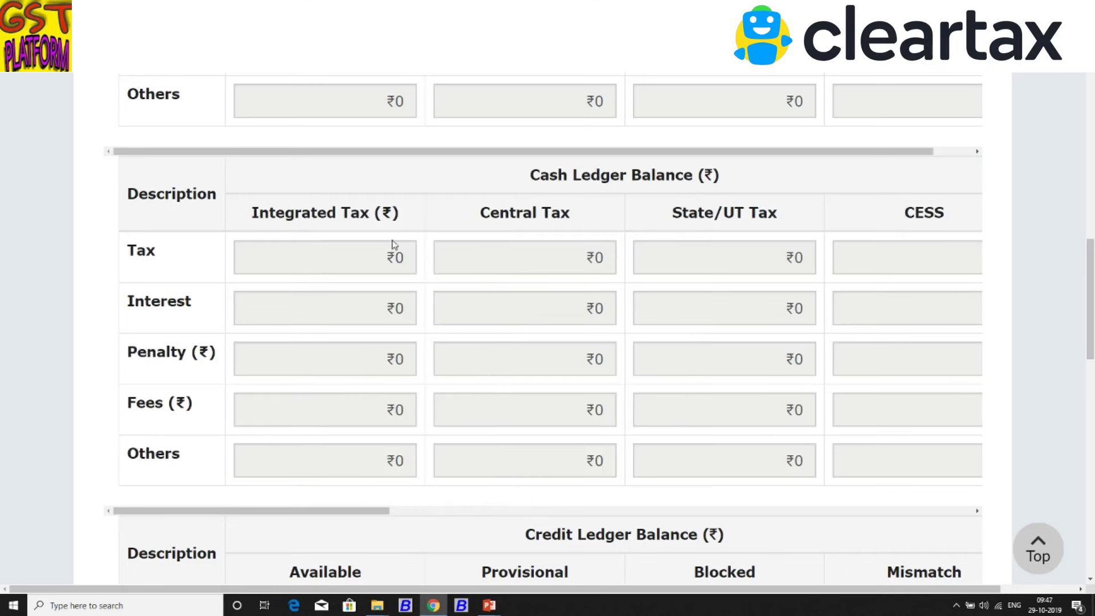
Examine the Pay through Cash fields beside the cash ledger balance, including the Central Tax and State/UT Tax entries
left_click(976, 511)
left_click_drag(979, 513, 977, 511)
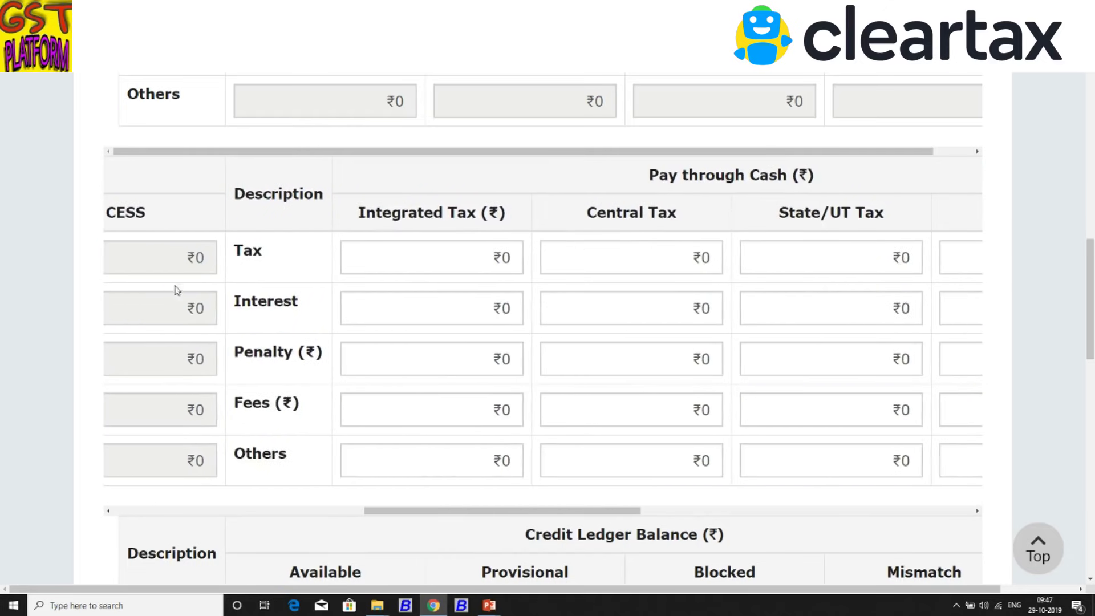
left_click_drag(527, 511, 364, 508)
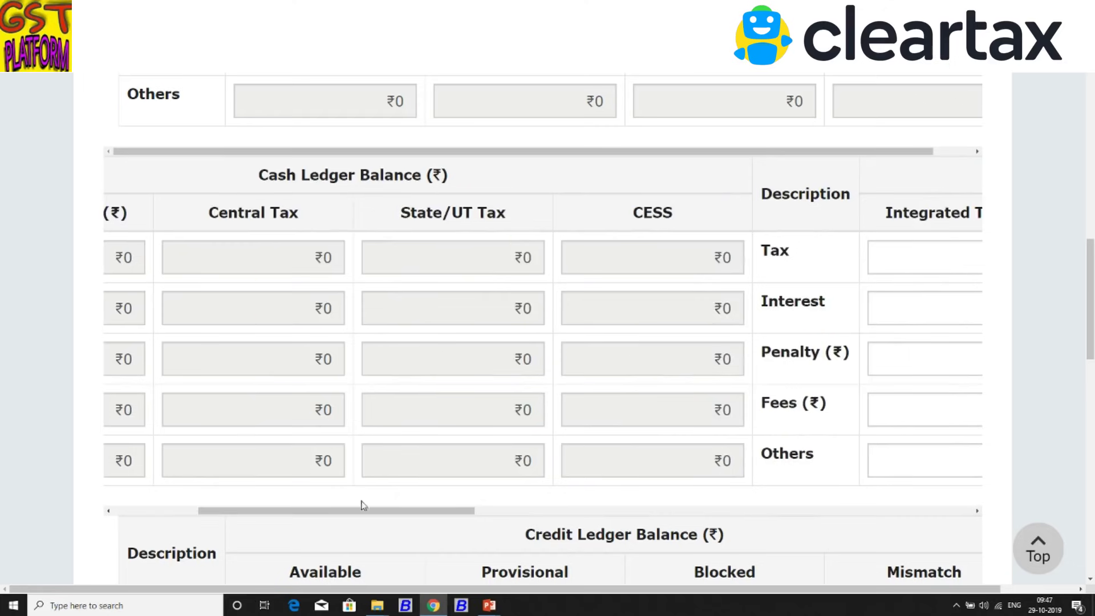
left_click_drag(365, 510, 588, 511)
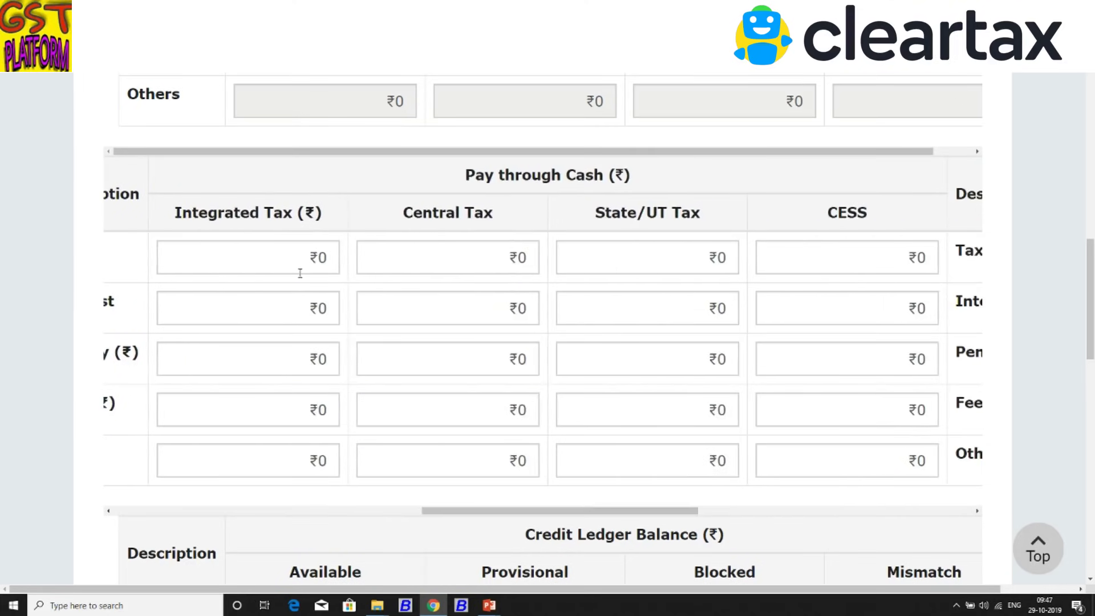
left_click(464, 261)
left_click(642, 251)
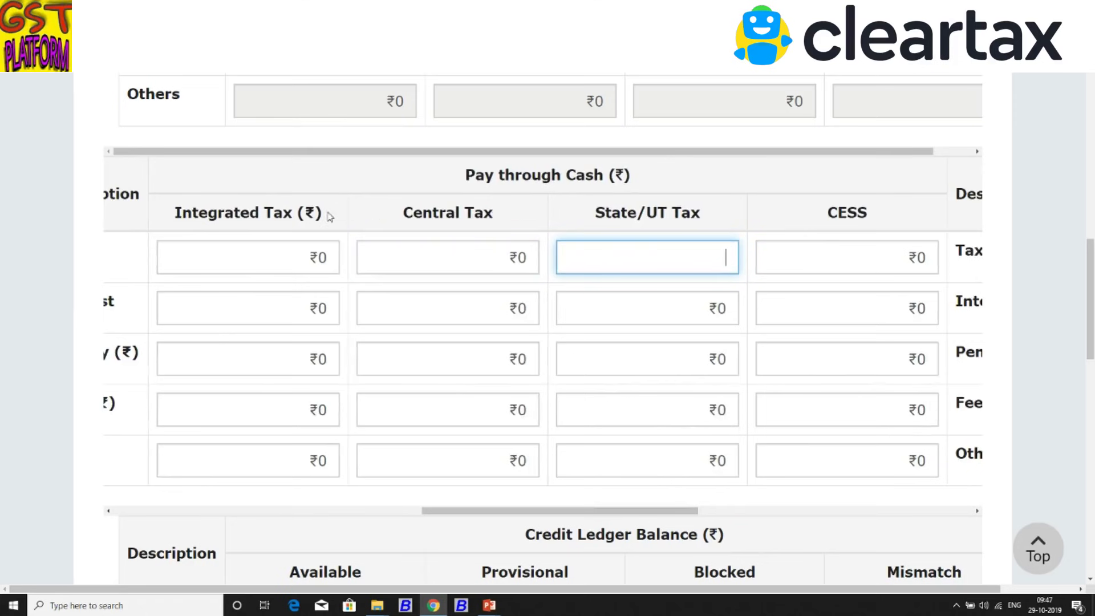
left_click(502, 260)
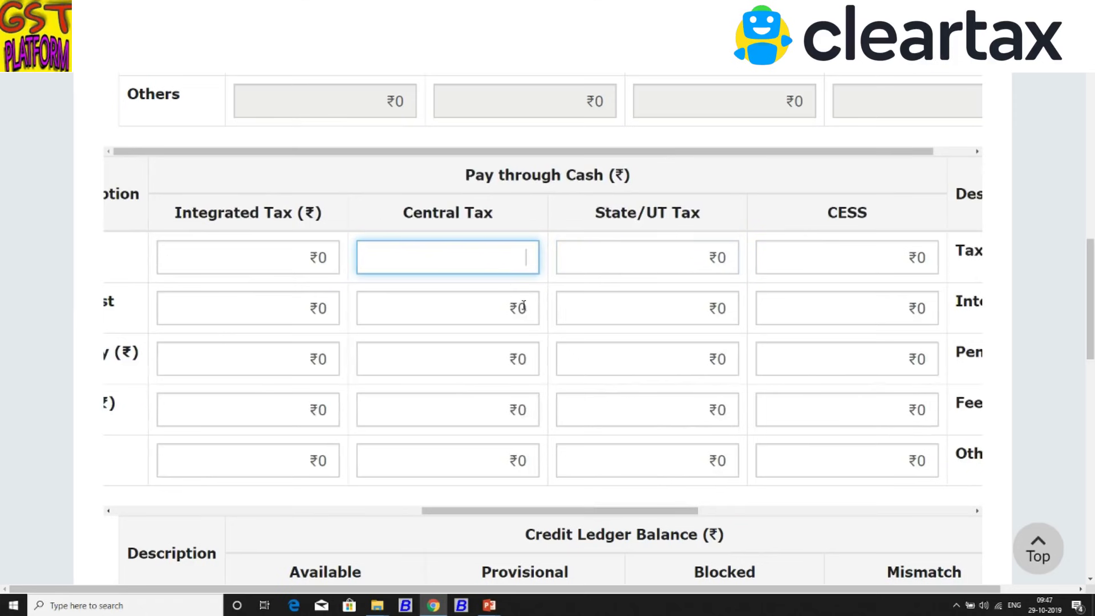
left_click(744, 210)
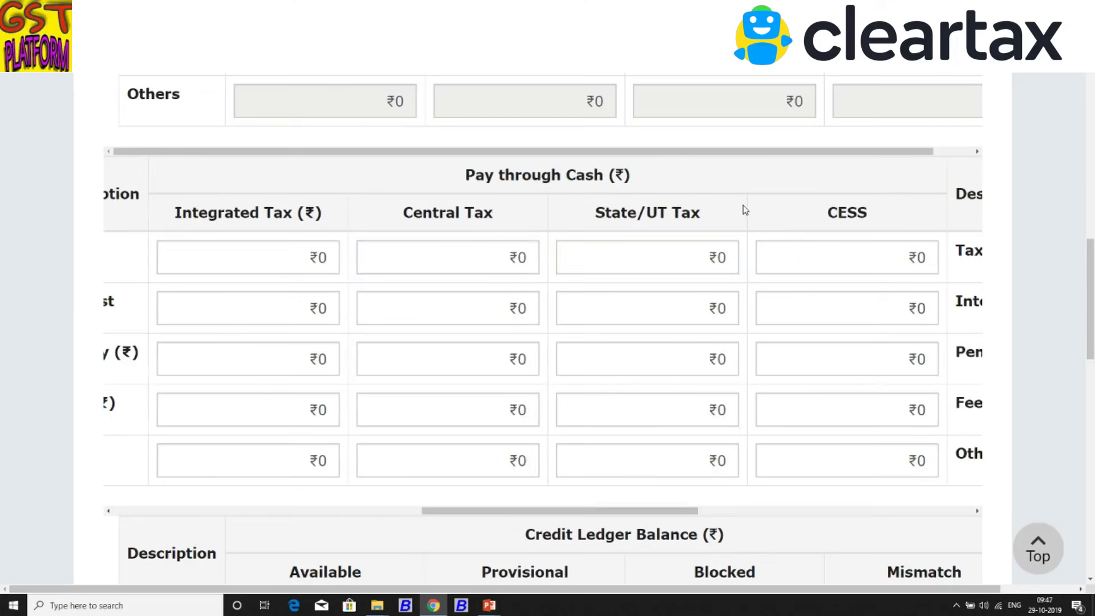
Check the additional cash required for each tax head in the cash ledger table
left_click(977, 511)
left_click_drag(977, 511, 977, 511)
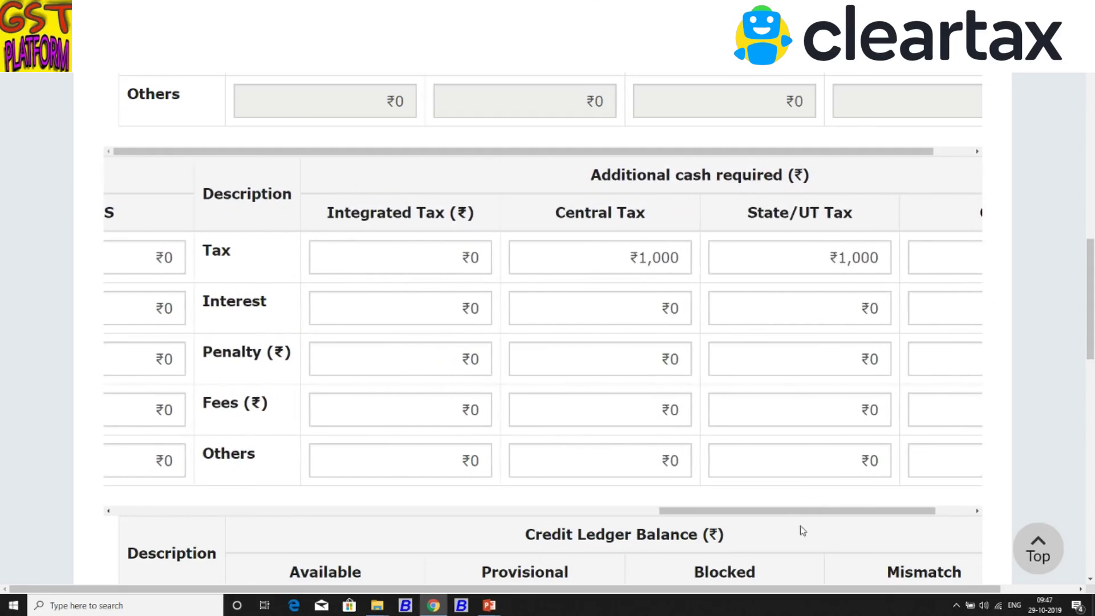
left_click_drag(843, 523, 727, 533)
left_click_drag(871, 510, 909, 511)
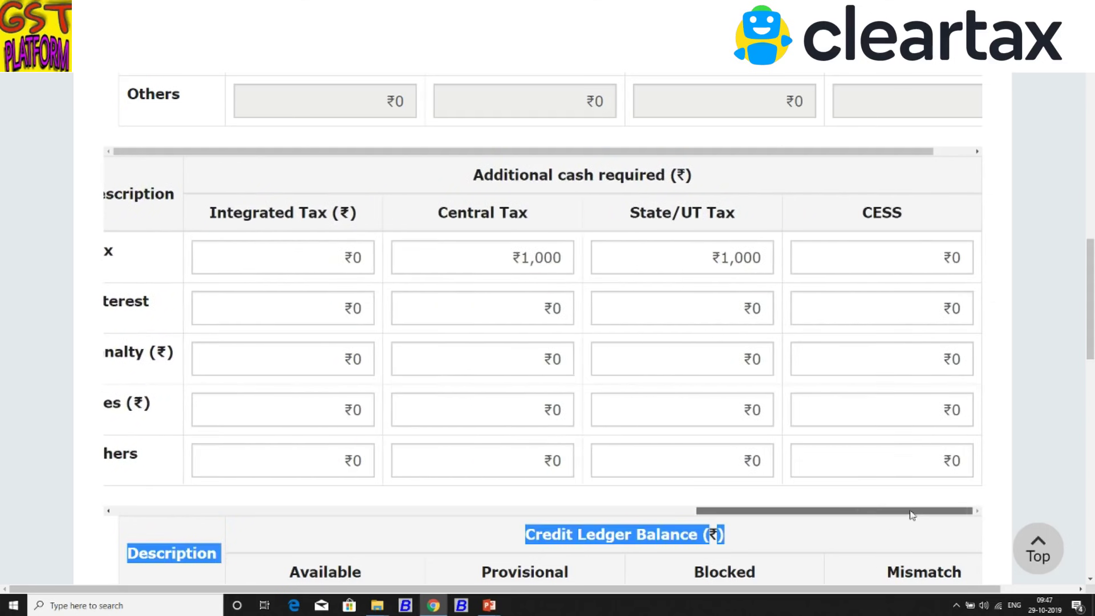
left_click(873, 494)
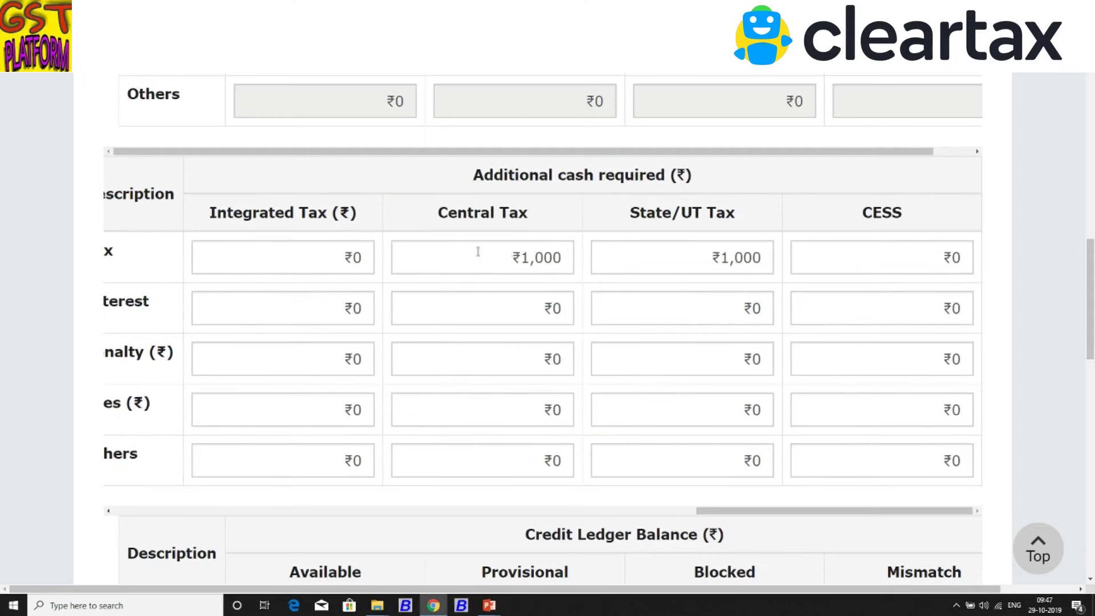
Examine the additional cash required for Central Tax and State/UT Tax, and the challan and filing options ending the form
left_click_drag(701, 517, 679, 518)
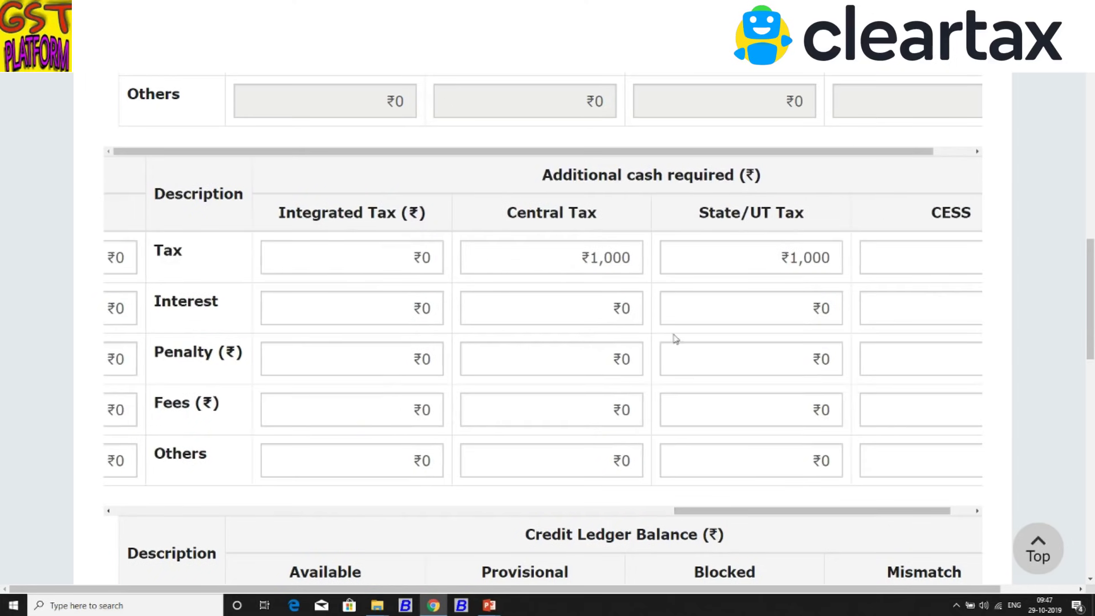
left_click(549, 258)
left_click_drag(549, 257, 639, 259)
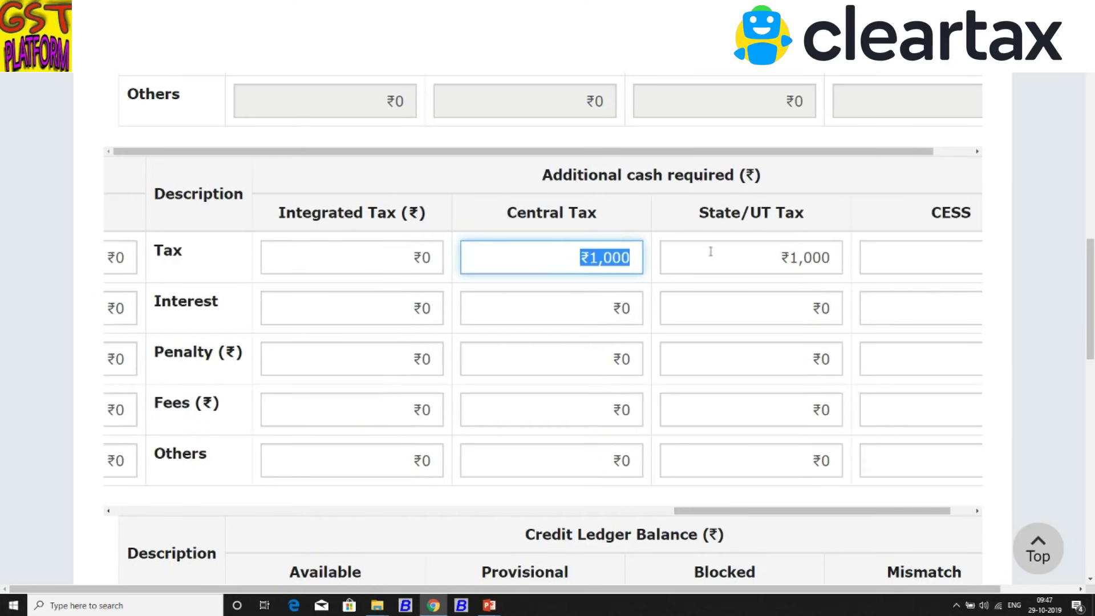
left_click_drag(747, 254, 850, 260)
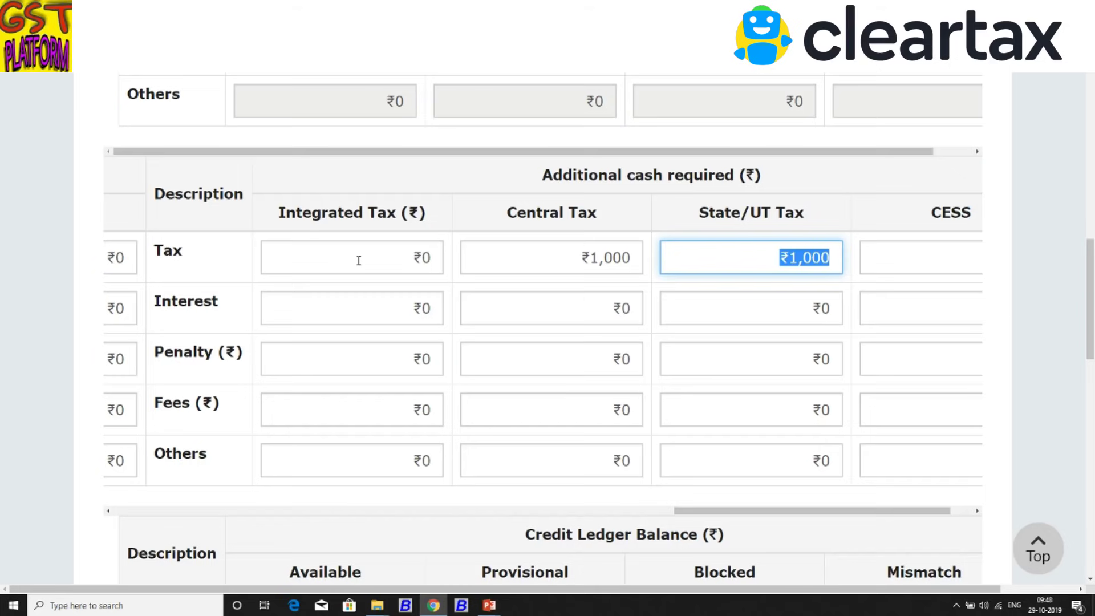
left_click(797, 188)
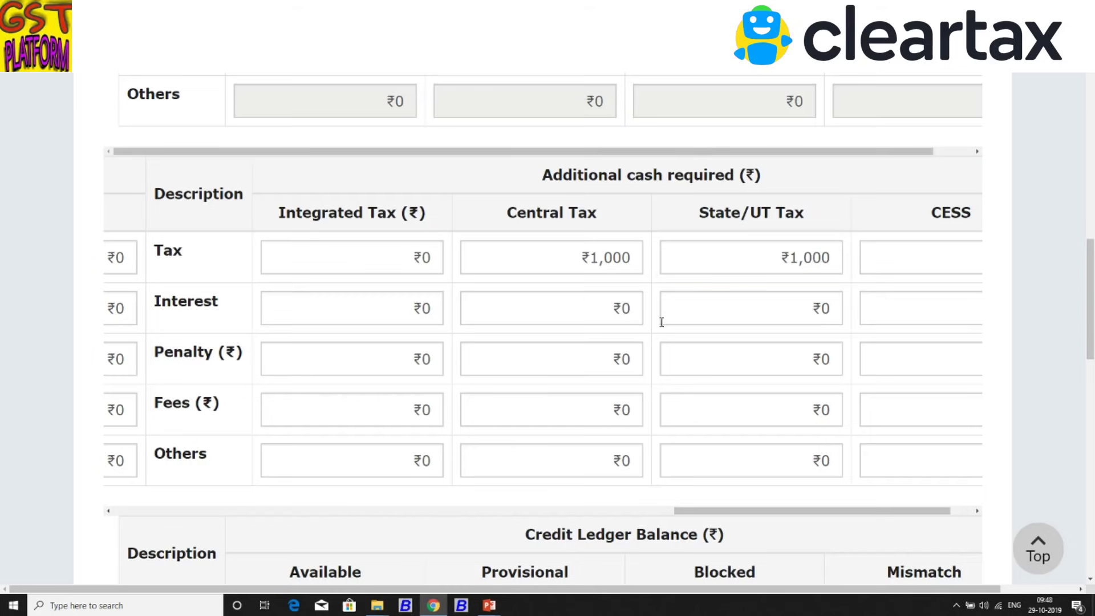
scroll(776, 292, "down", 15)
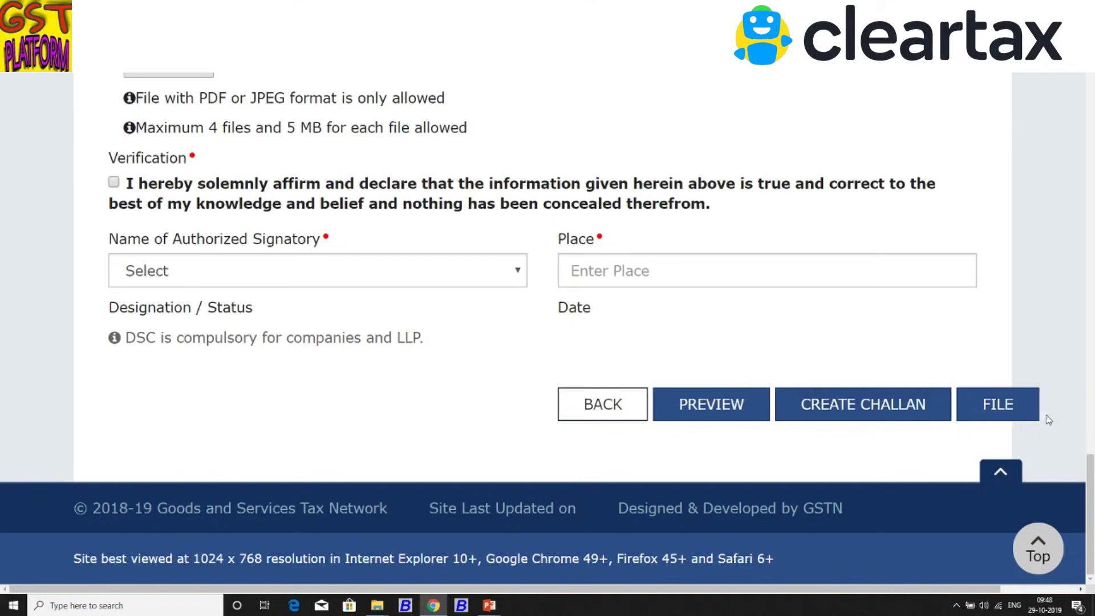
scroll(912, 409, "up", 1)
scroll(912, 409, "up", 12)
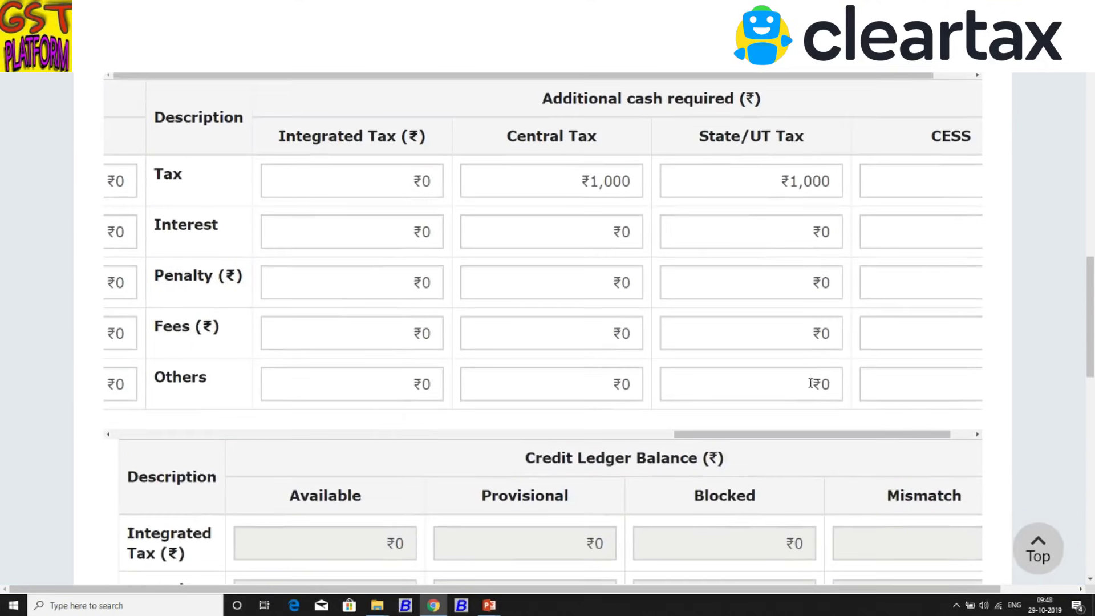
scroll(843, 410, "up", 2)
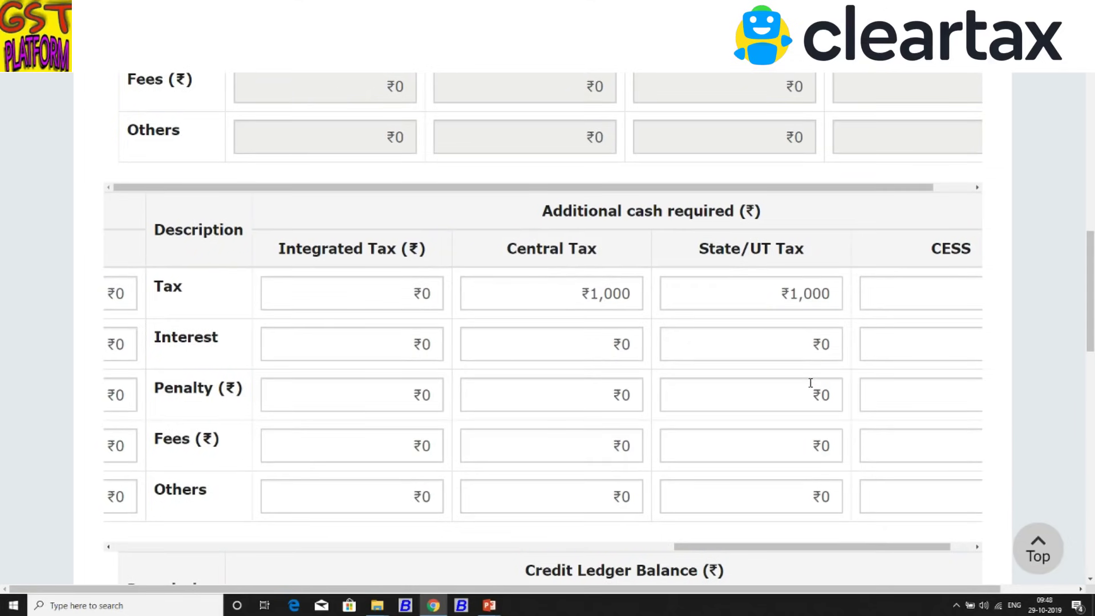
Set the Central Tax amount paid through Central Tax ITC to 1000 and check the additional cash required
scroll(811, 382, "down", 8)
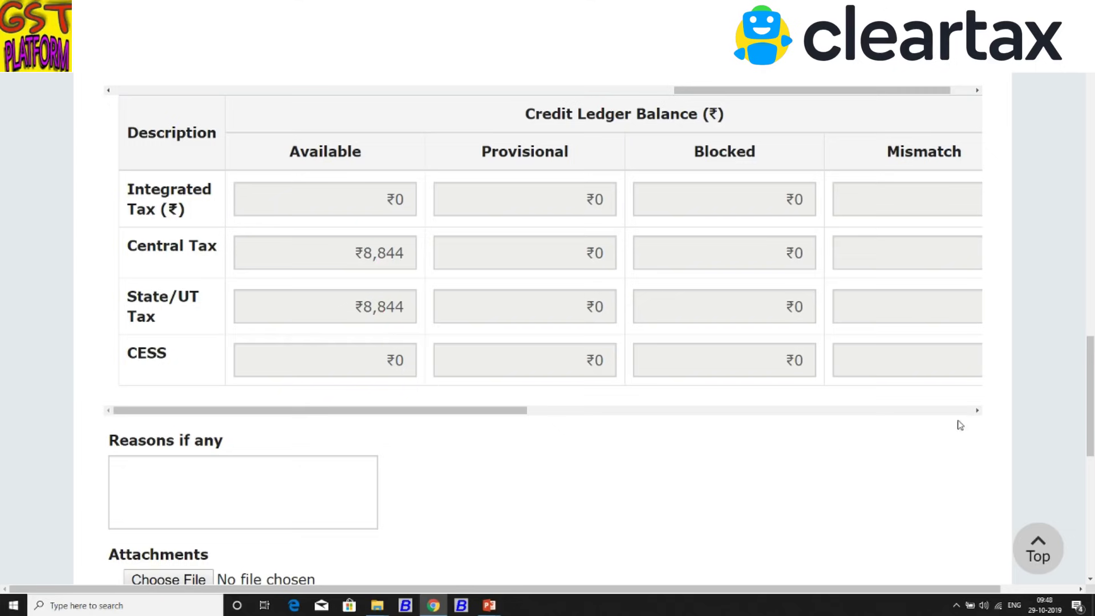
left_click_drag(977, 412, 977, 413)
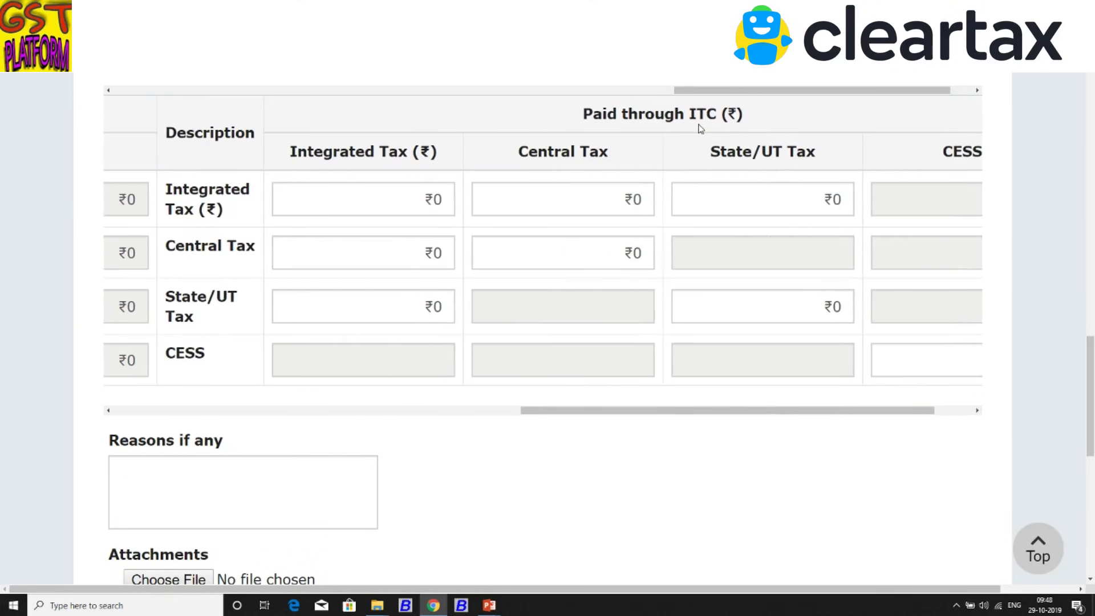
scroll(700, 128, "up", 7)
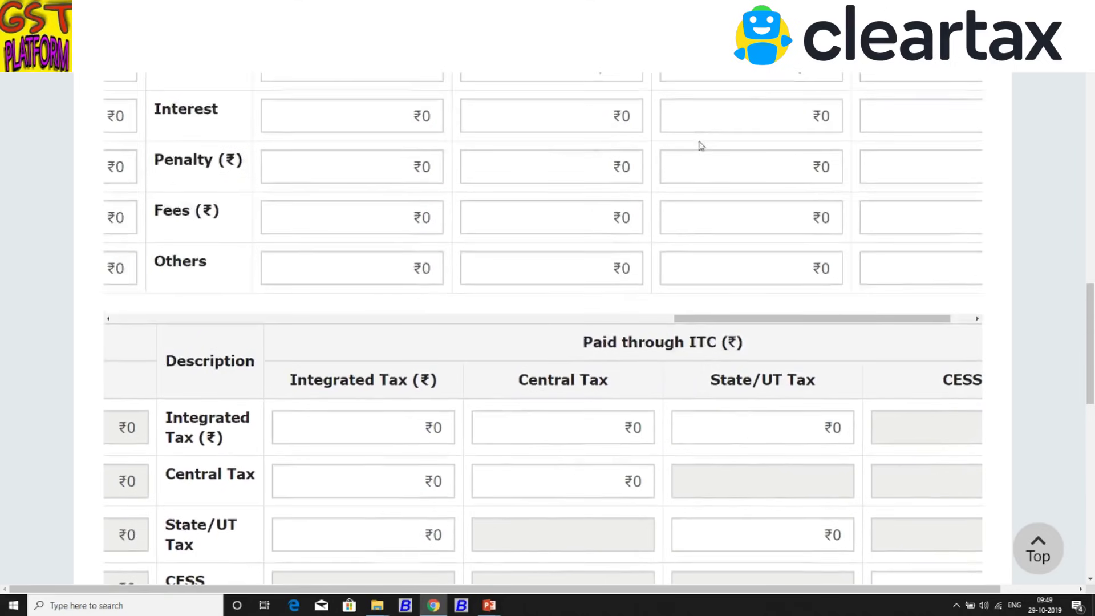
scroll(670, 352, "down", 1)
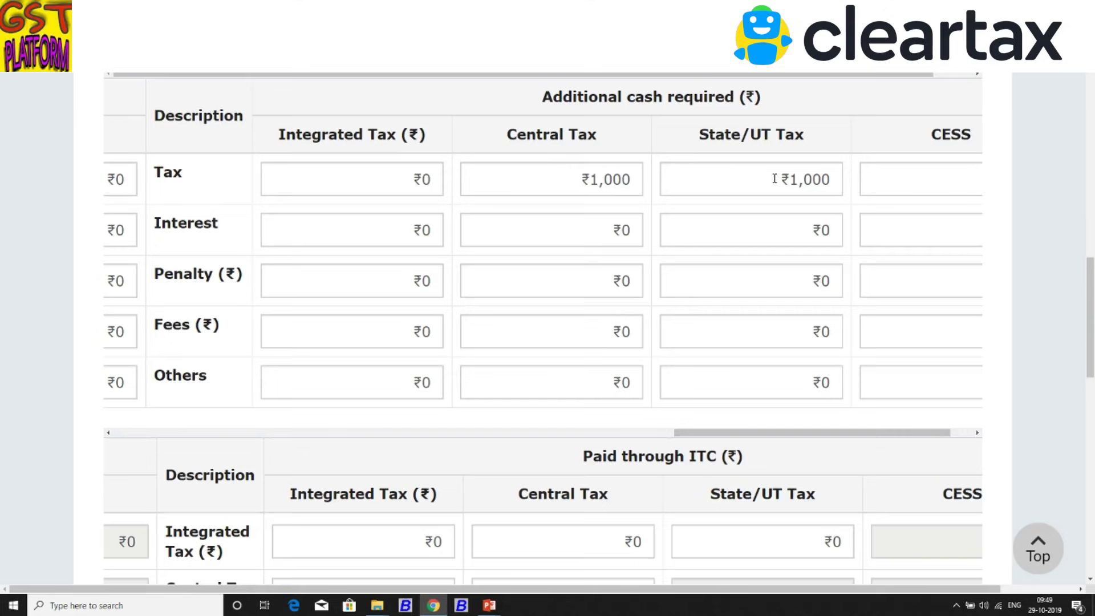
scroll(774, 178, "down", 3)
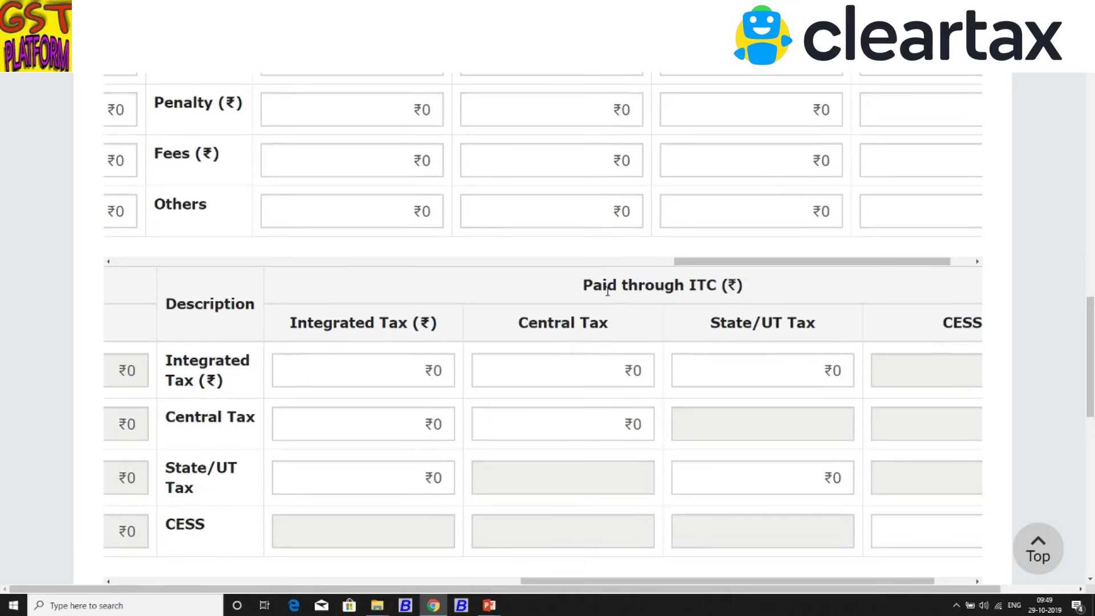
left_click(606, 424)
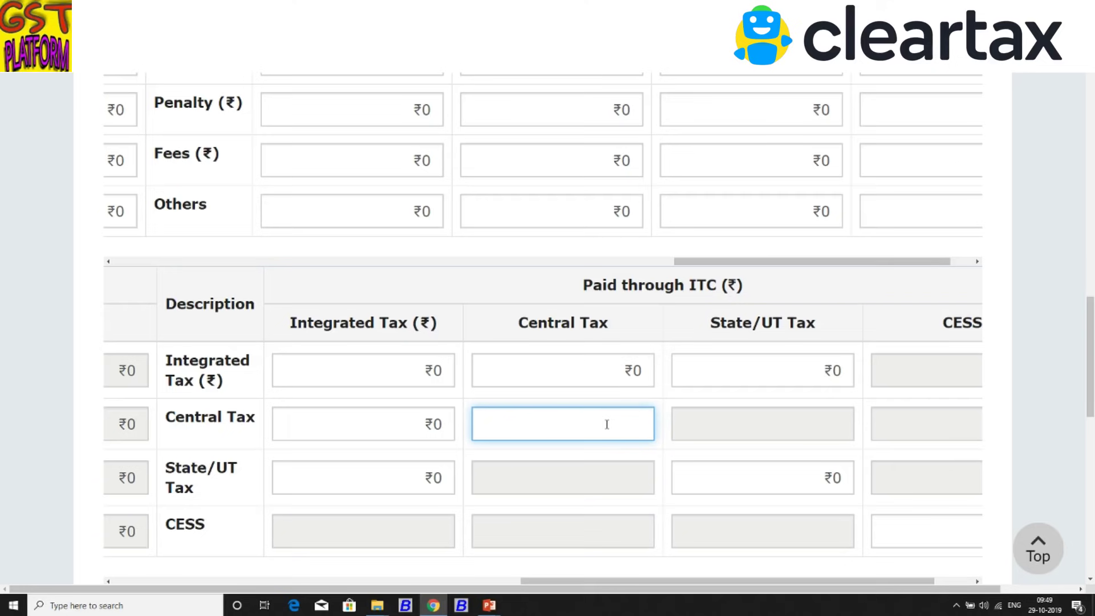
type("1000")
left_click(656, 344)
scroll(651, 425, "up", 2)
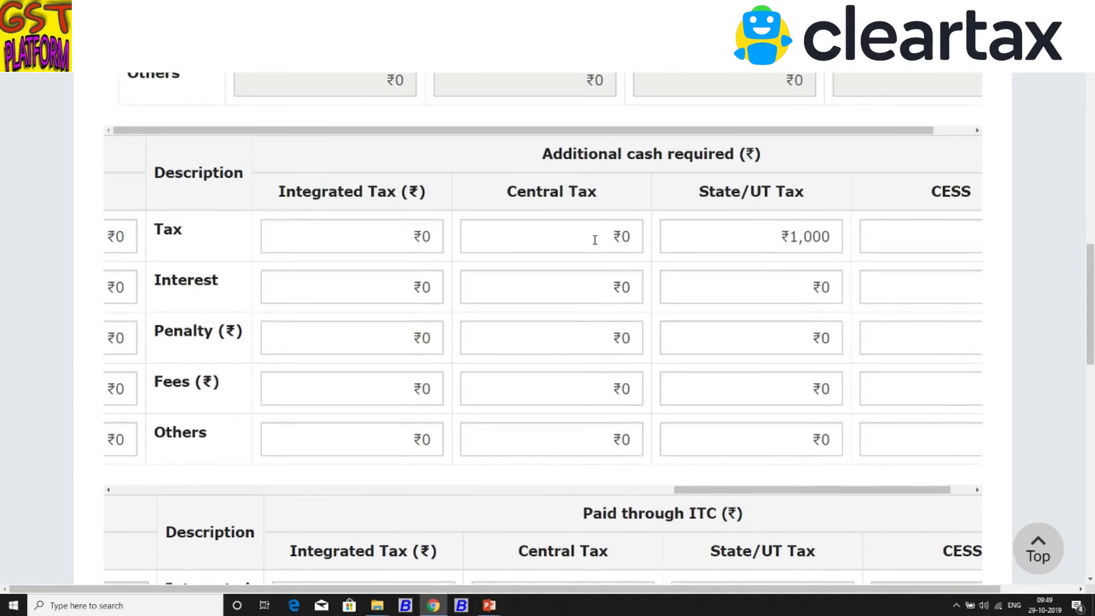
Set the State/UT Tax amount paid through State/UT Tax ITC to 1000 and recheck the additional cash required
scroll(595, 240, "down", 3)
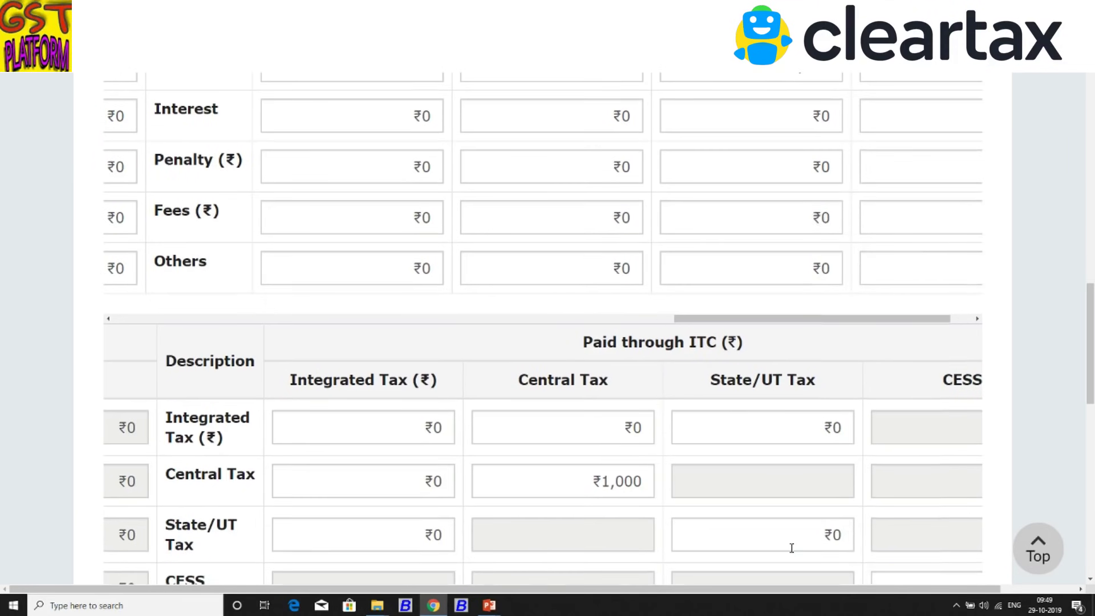
left_click(791, 548)
type("1")
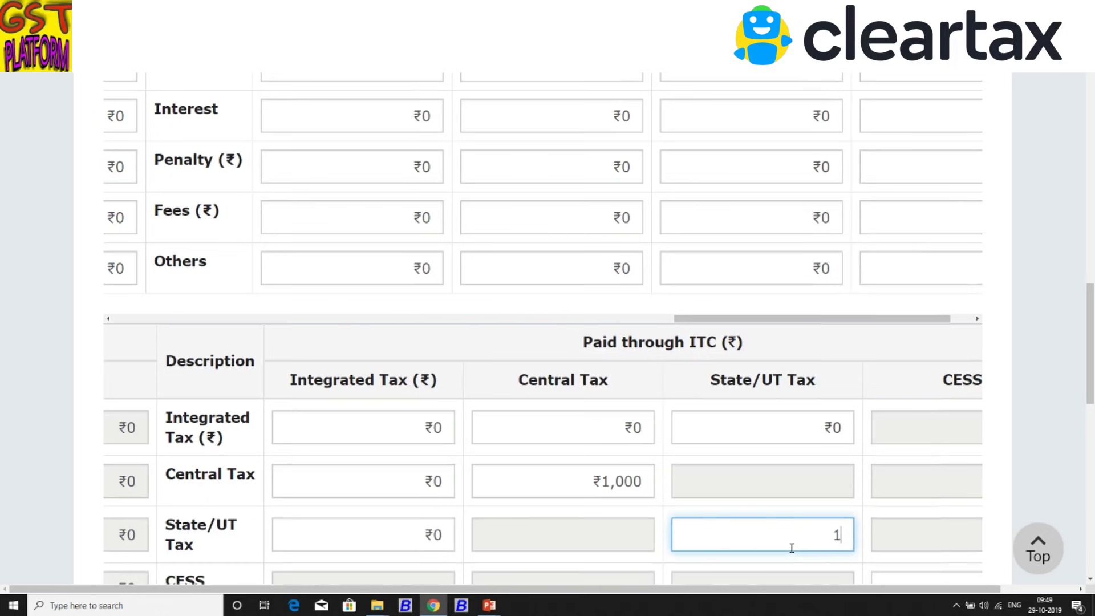
type("0000")
key("BackSpace")
left_click(840, 305)
scroll(842, 307, "down", 2)
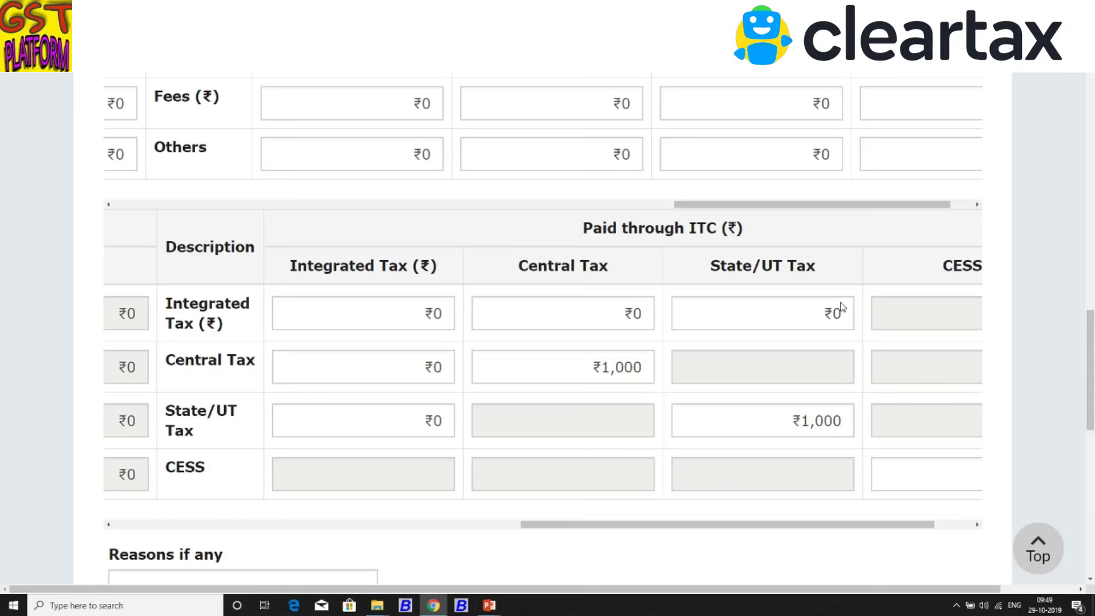
scroll(843, 308, "up", 4)
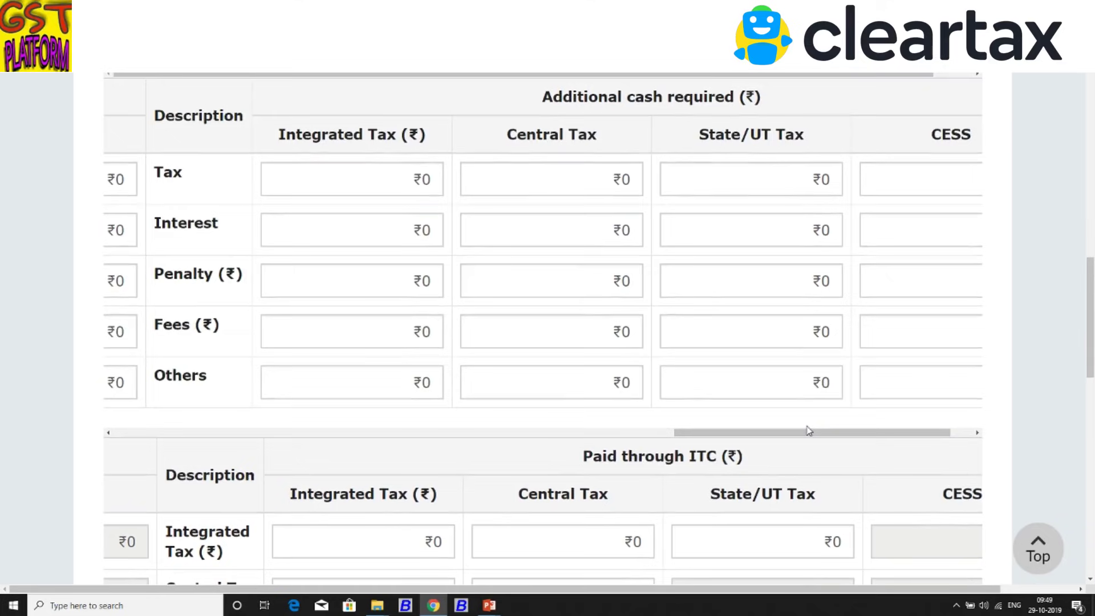
Examine the reasons, attachments, verification, authorized signatory and filing options, and review the ITC payments and liability table again
scroll(808, 430, "down", 15)
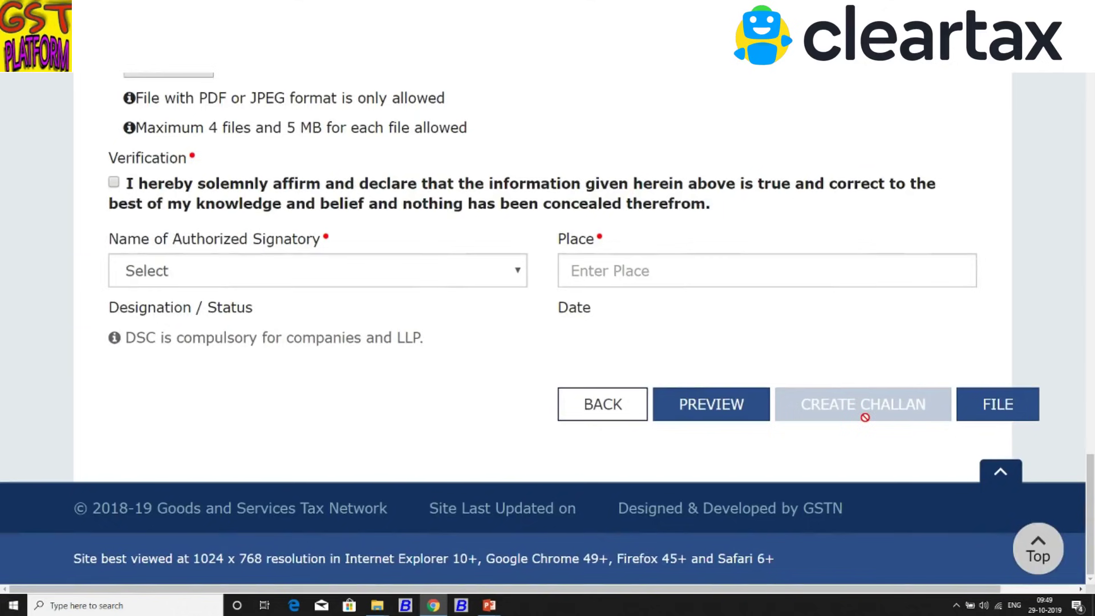
scroll(865, 417, "up", 5)
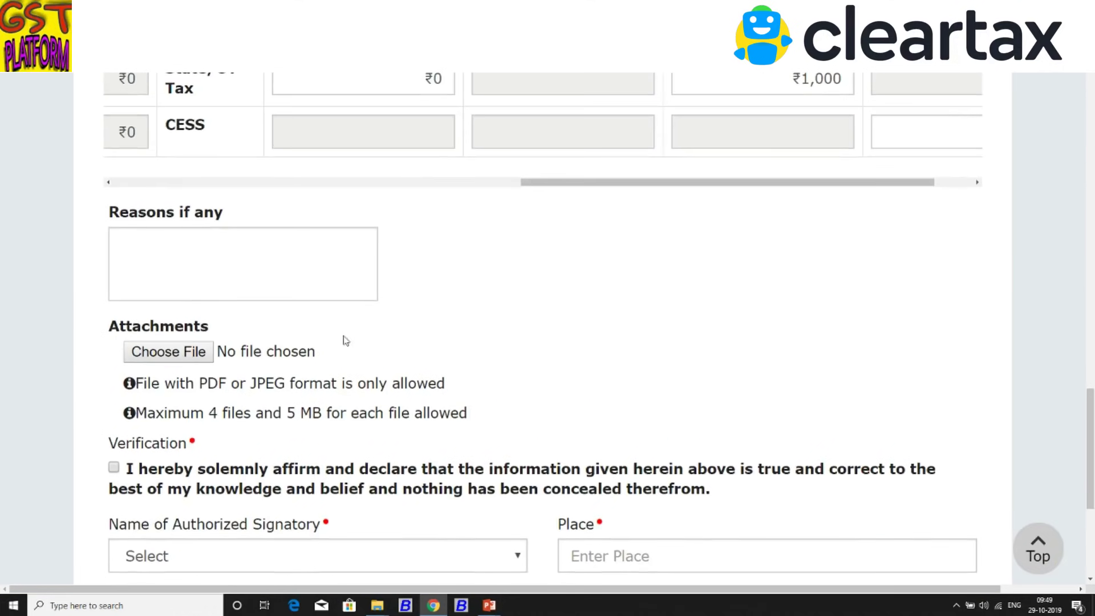
left_click(311, 268)
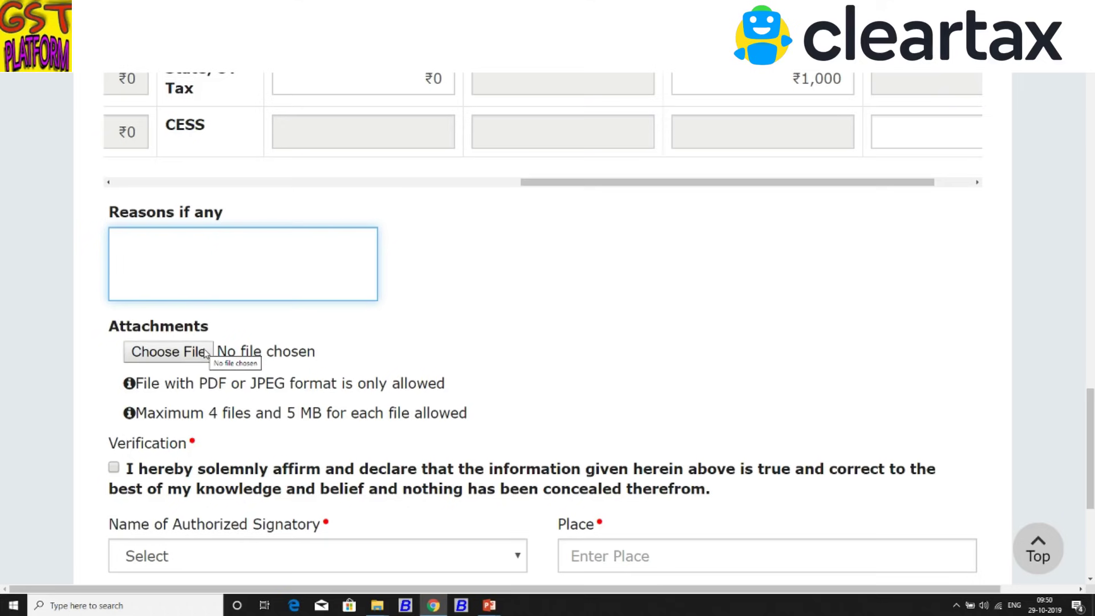
scroll(209, 352, "down", 2)
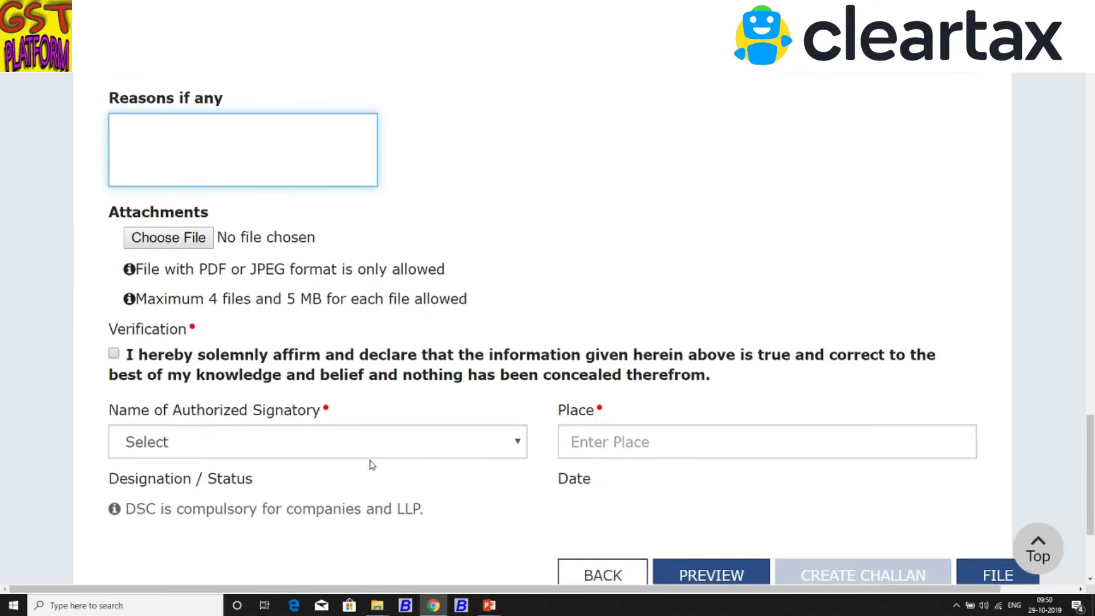
left_click(493, 444)
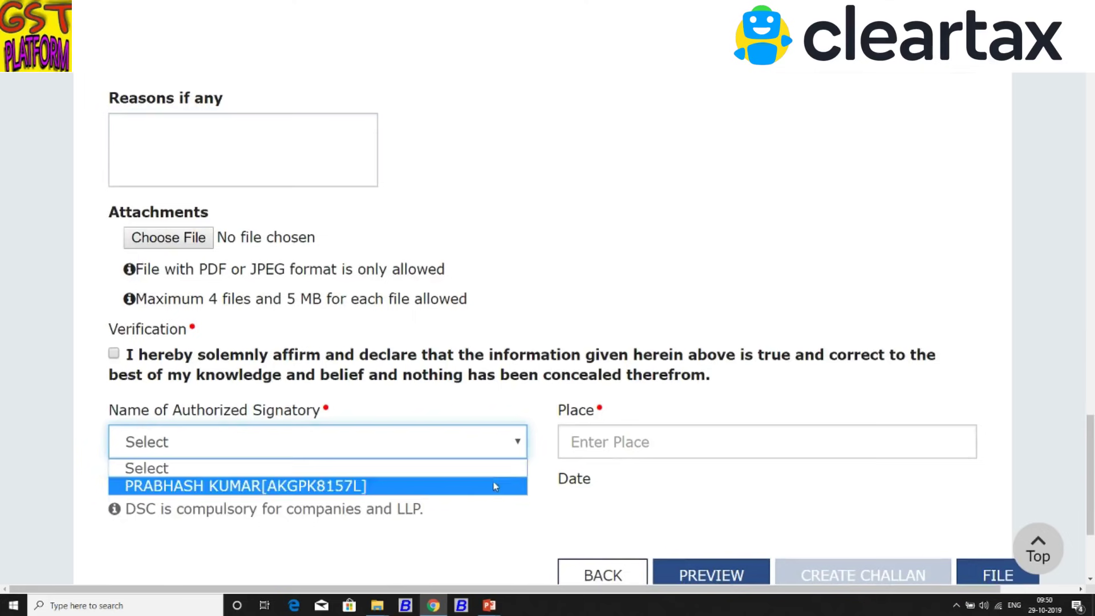
left_click(666, 428)
scroll(1020, 419, "down", 3)
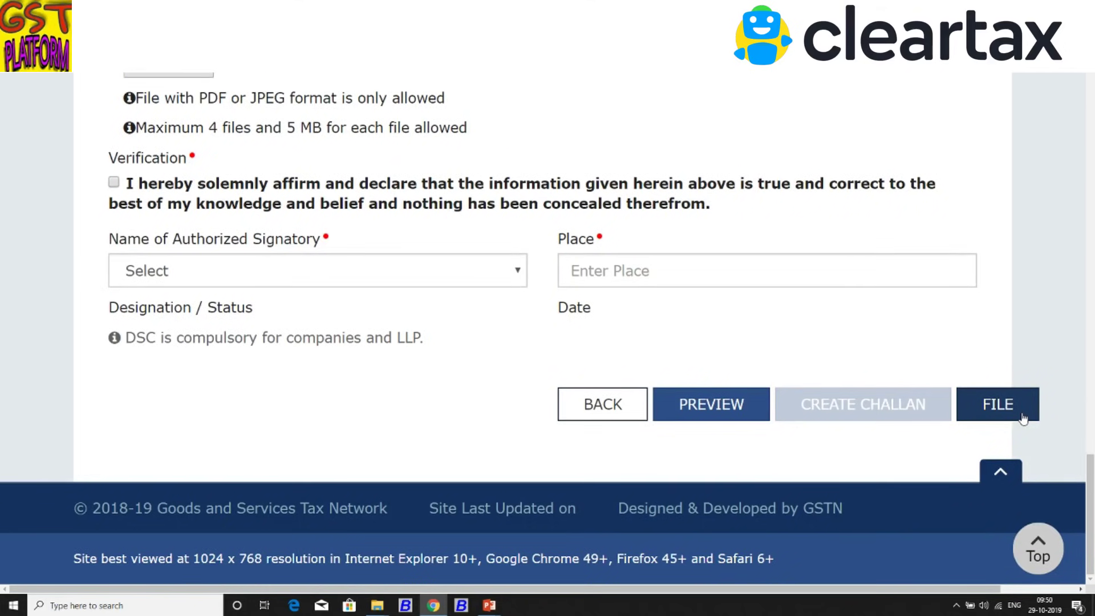
scroll(1023, 418, "up", 4)
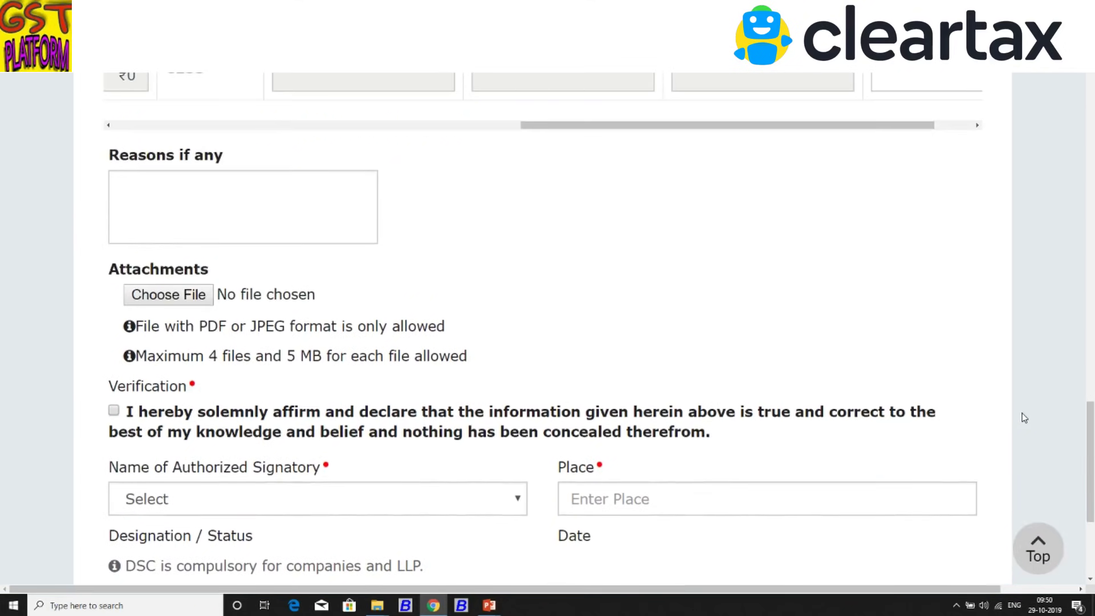
scroll(1024, 418, "up", 12)
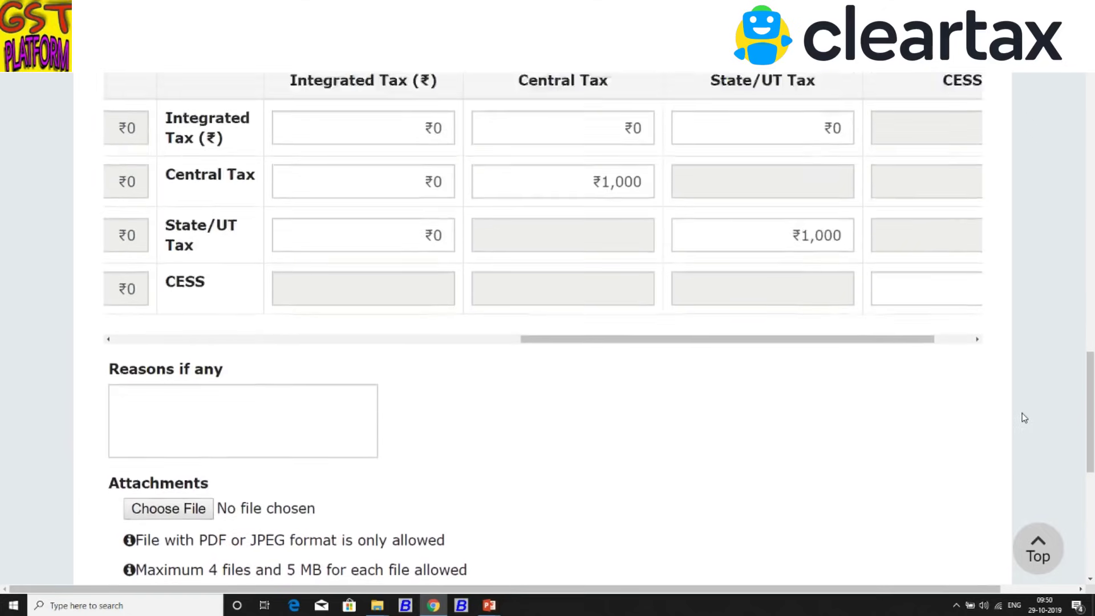
scroll(1023, 418, "up", 9)
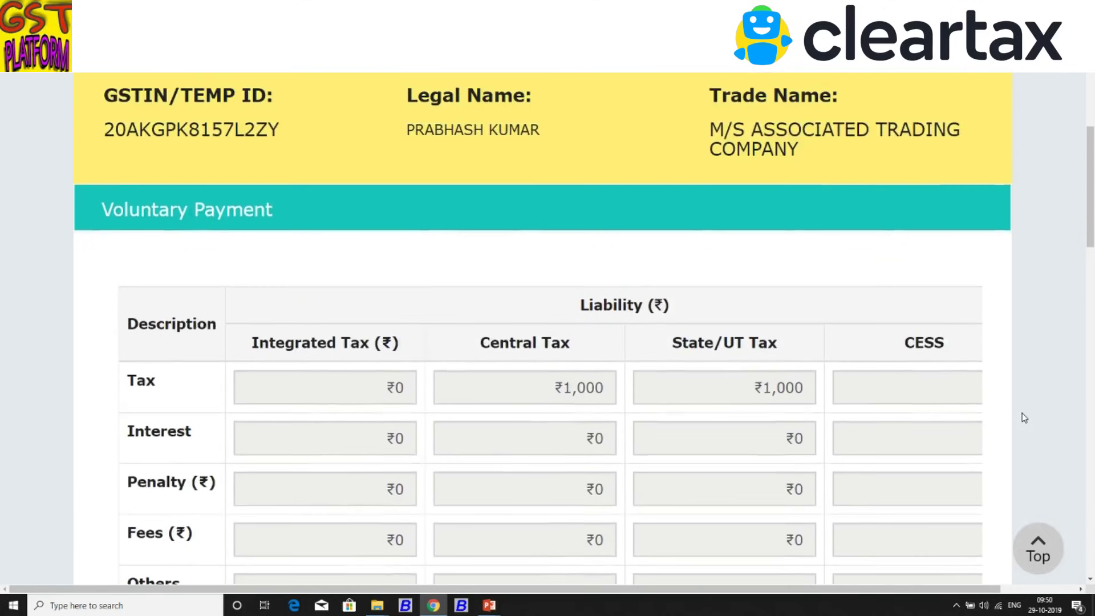
scroll(1024, 417, "down", 3)
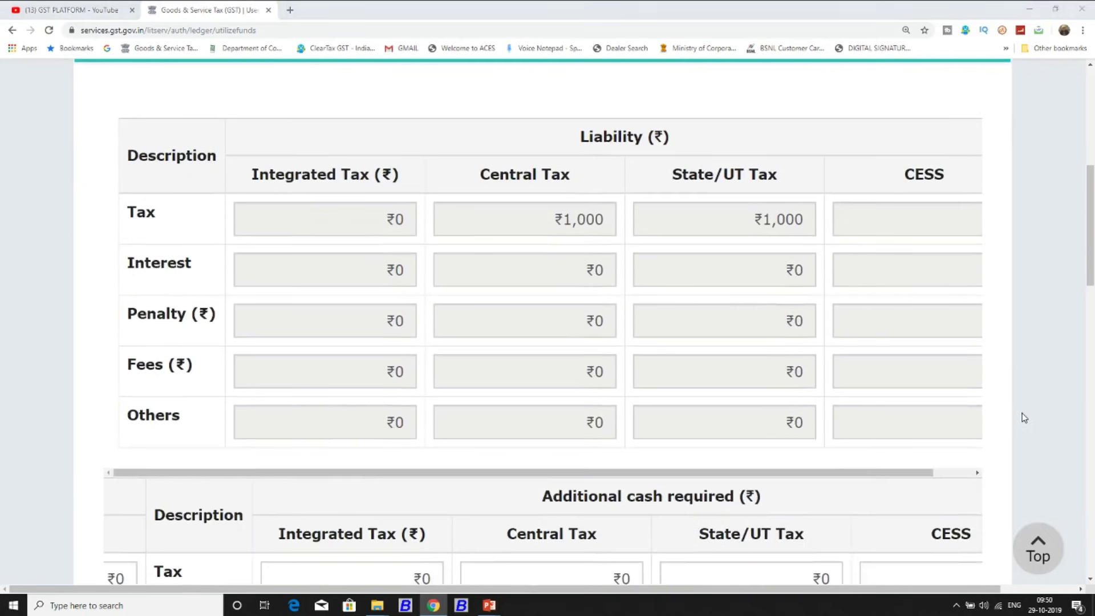